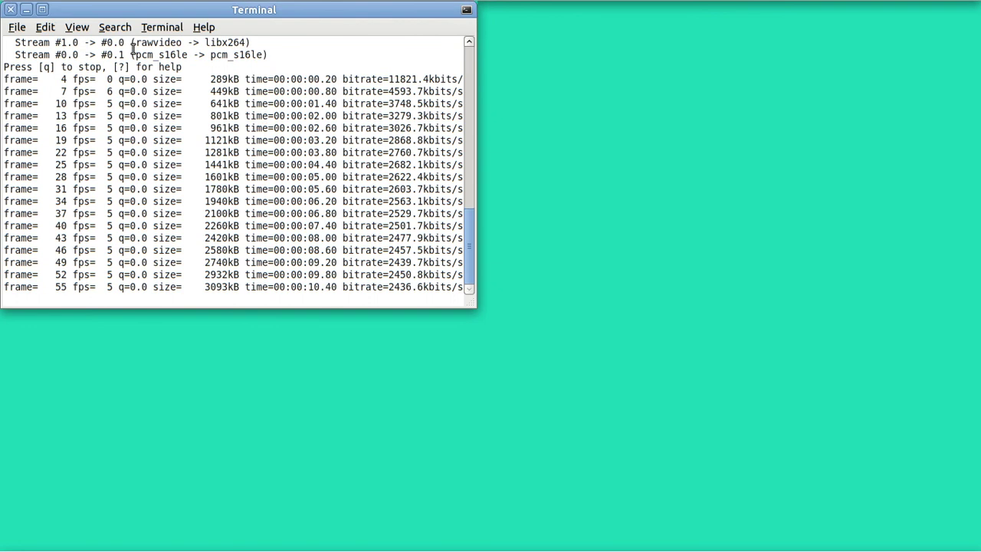
Minimize the terminal, capture the whole desktop as a screenshot, and dismiss the save dialog without saving.
{"action": "left_click", "coordinate": [26, 9]}
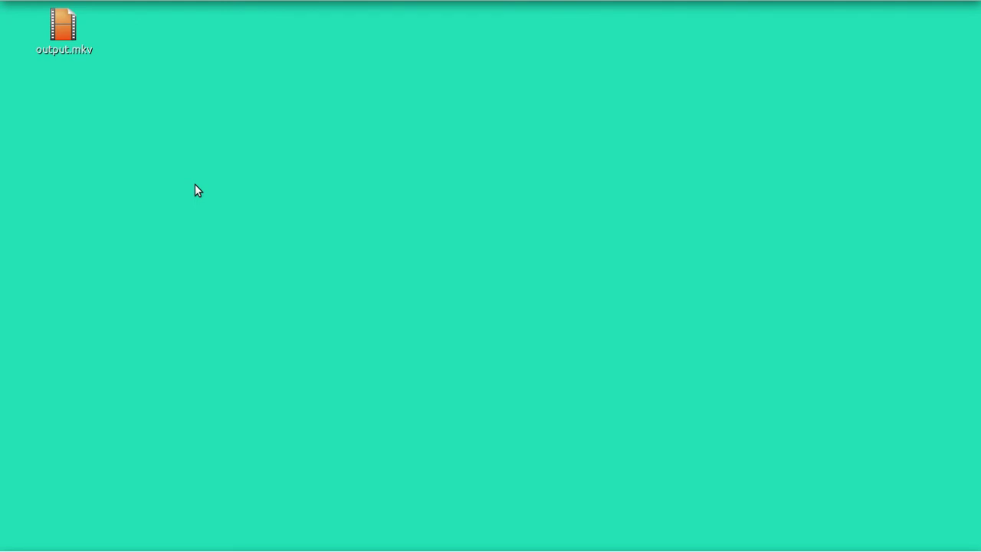
{"action": "key", "text": "Print"}
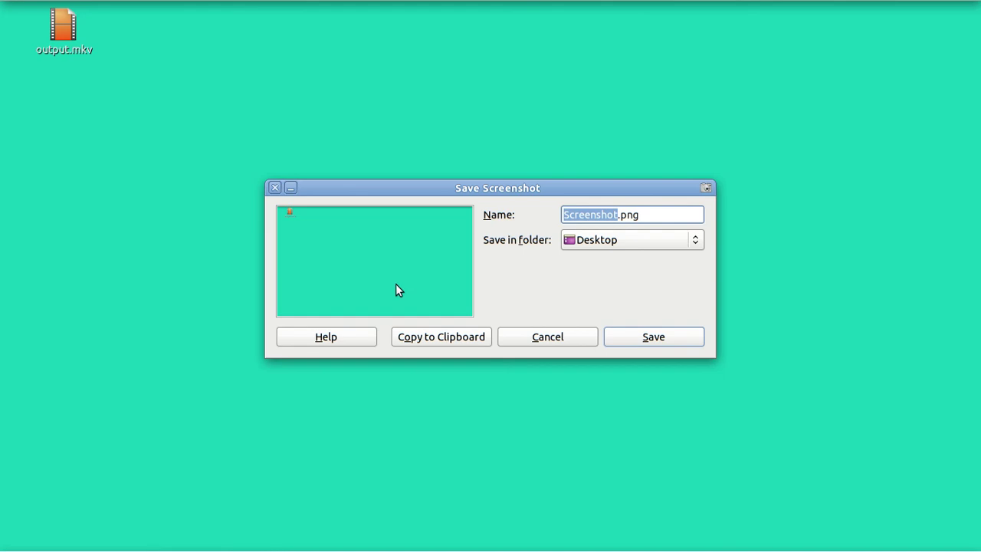
{"action": "left_click", "coordinate": [275, 189]}
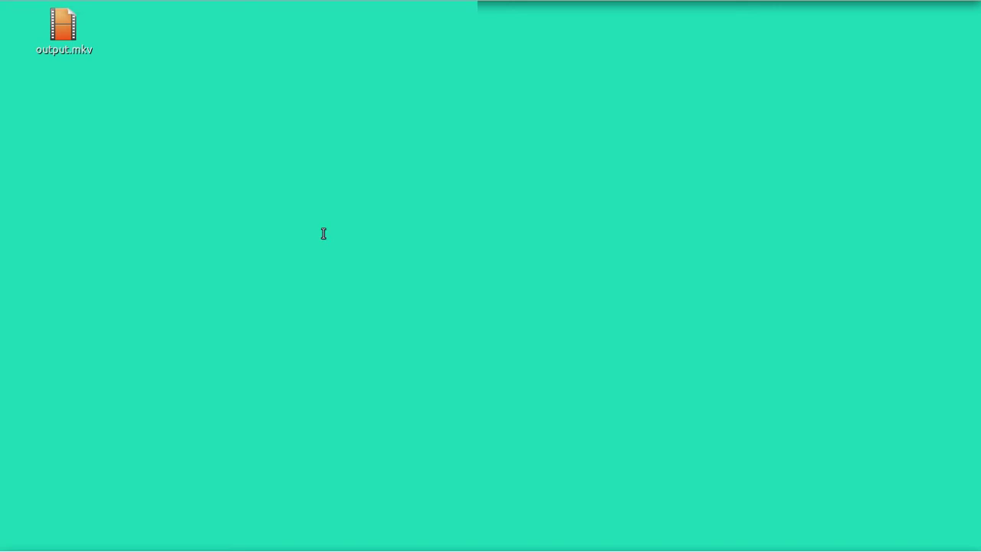
Open a new terminal, run gnome-screenshot, and close the save dialog without saving the capture.
{"action": "key", "text": "ctrl+alt+t"}
{"action": "type", "text": "gnome"}
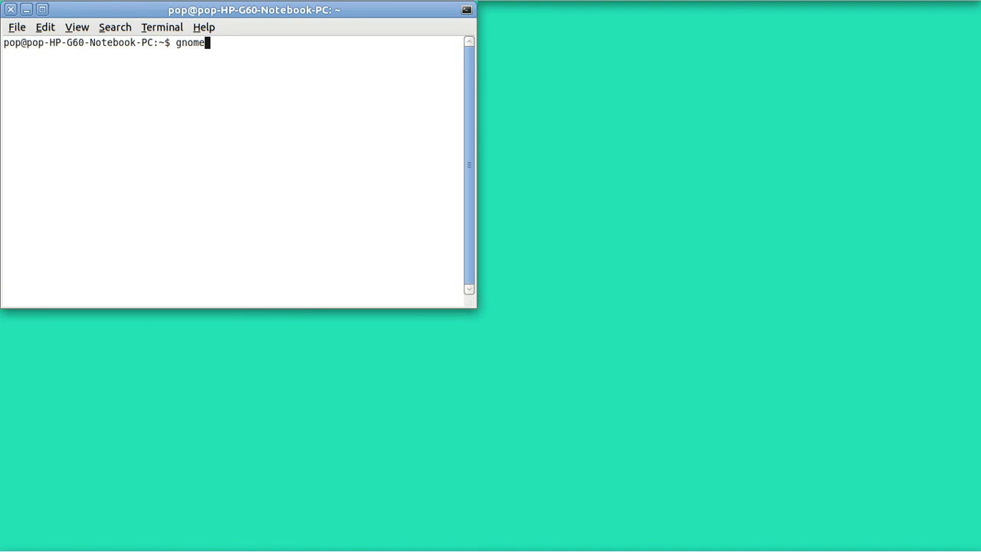
{"action": "type", "text": "-screenshot"}
{"action": "key", "text": "Return"}
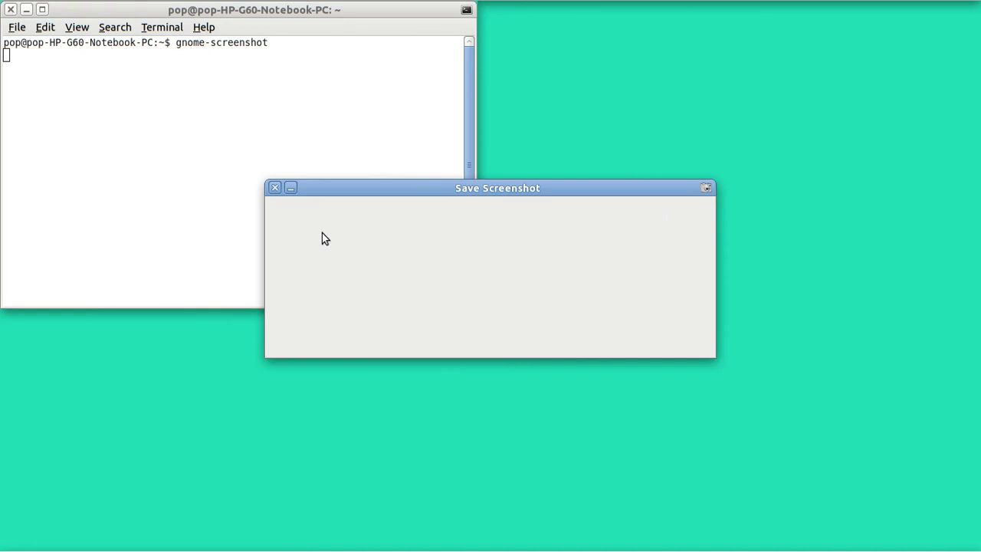
{"action": "left_click", "coordinate": [276, 190]}
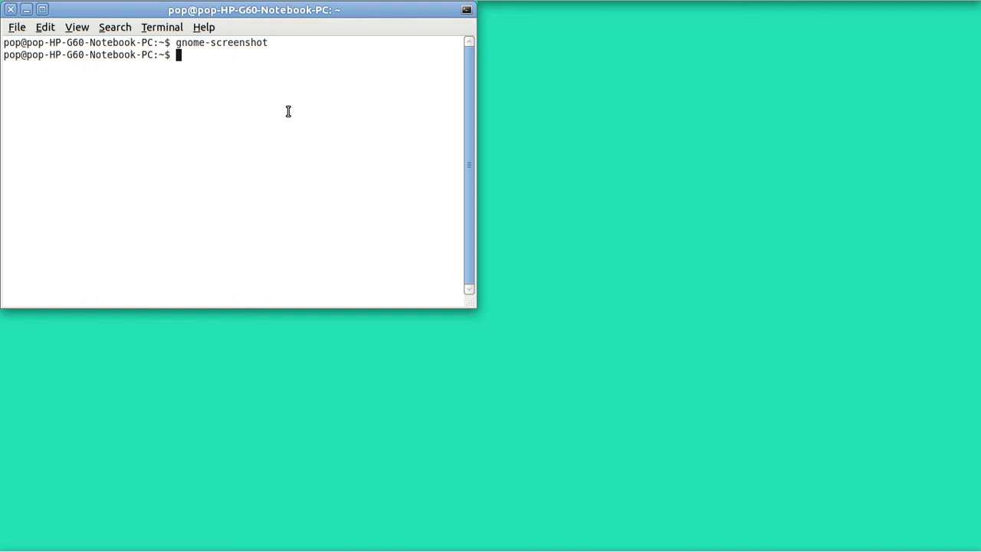
Display the command-line options of gnome-screenshot by running it with --help.
{"action": "key", "text": "Up"}
{"action": "type", "text": "--help"}
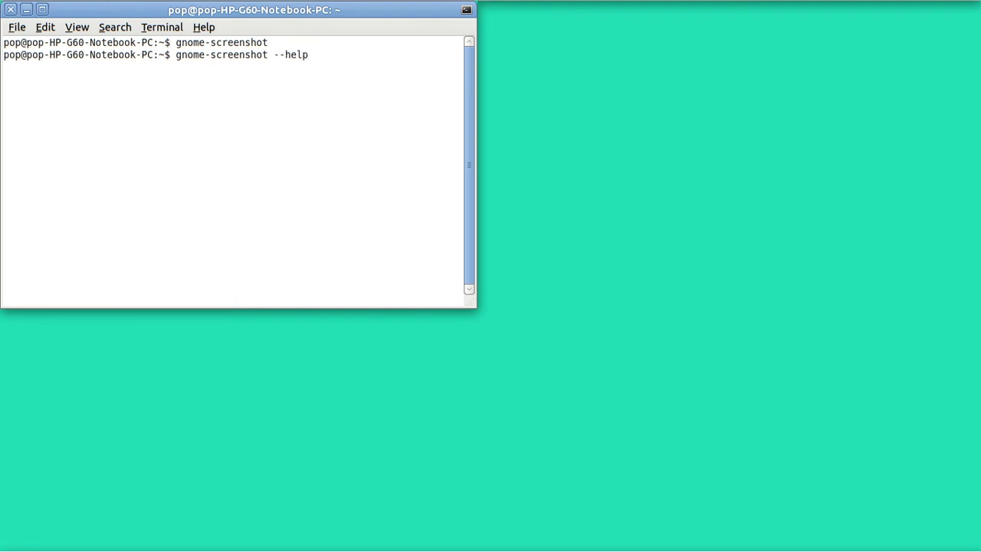
{"action": "key", "text": "Return"}
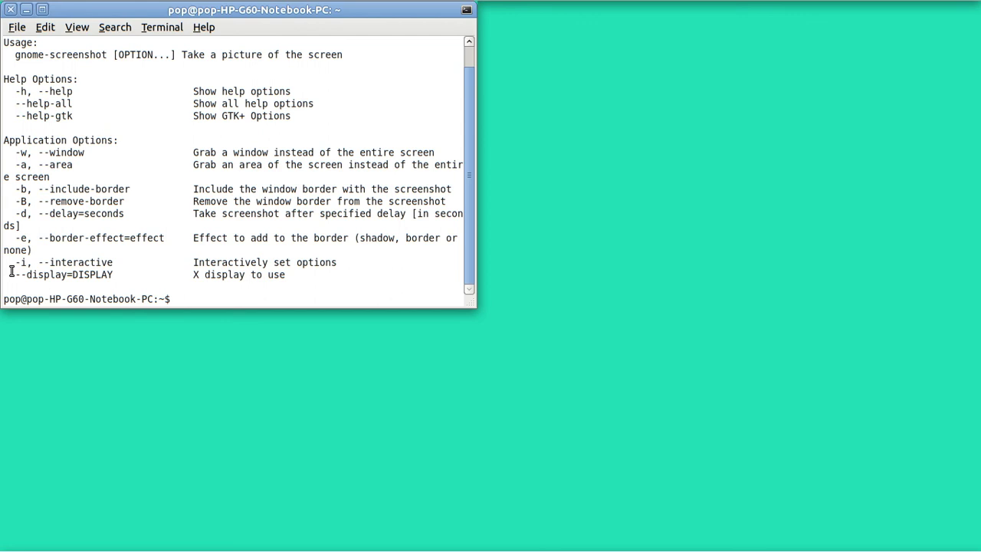
Launch the screenshot tool in interactive mode by running gnome-screenshot -i.
{"action": "key", "text": "Up"}
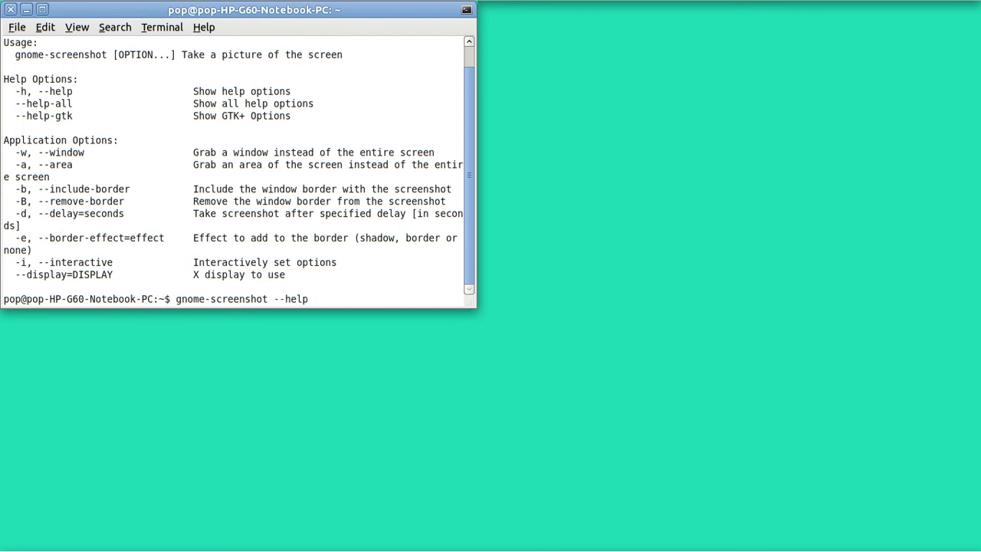
{"action": "key", "text": "BackSpace"}
{"action": "key", "text": "BackSpace"}
{"action": "key", "text": "BackSpace"}
{"action": "key", "text": "BackSpace"}
{"action": "key", "text": "BackSpace"}
{"action": "type", "text": "i"}
{"action": "key", "text": "Return"}
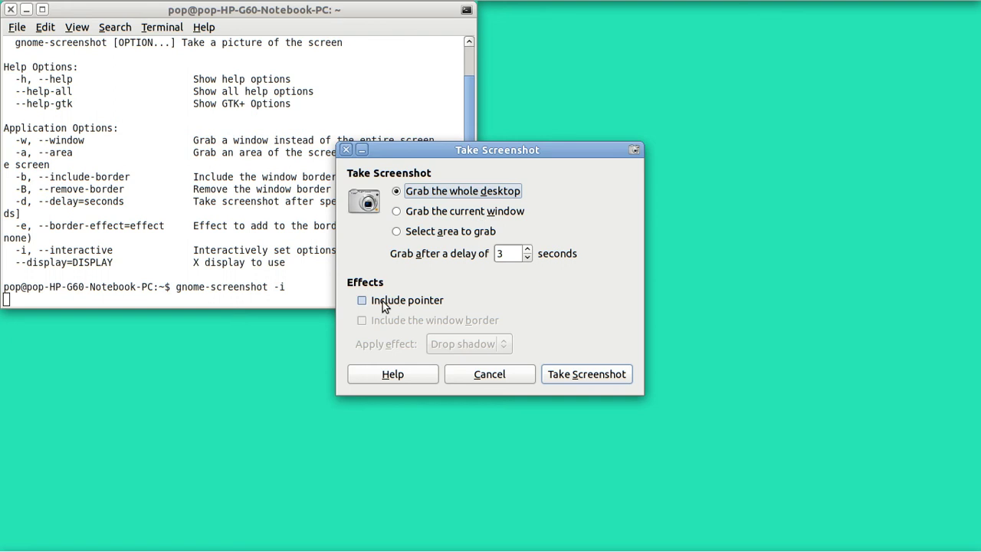
Grab the current window with the 3-second delay and save the screenshot to the Desktop under the suggested name.
{"action": "left_click", "coordinate": [398, 216]}
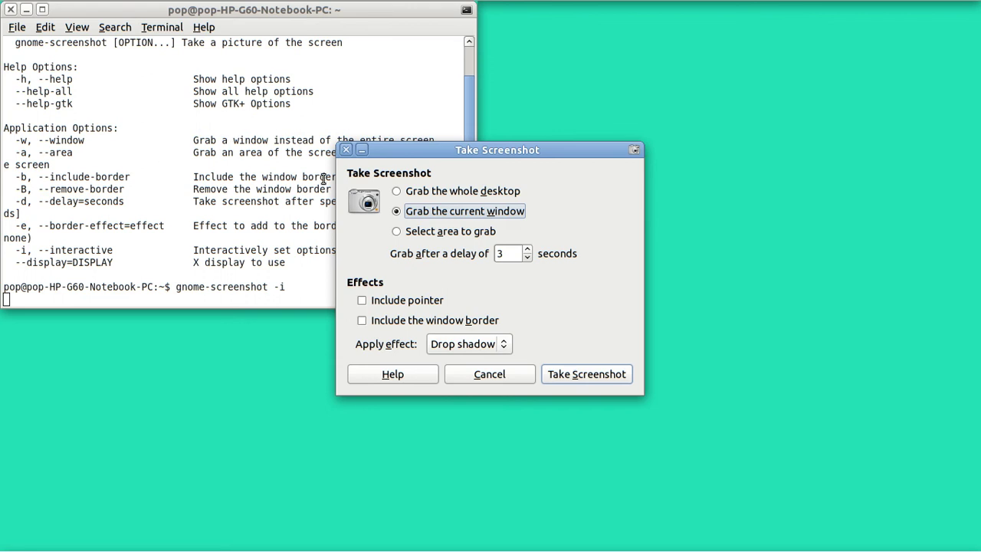
{"action": "left_click", "coordinate": [575, 377]}
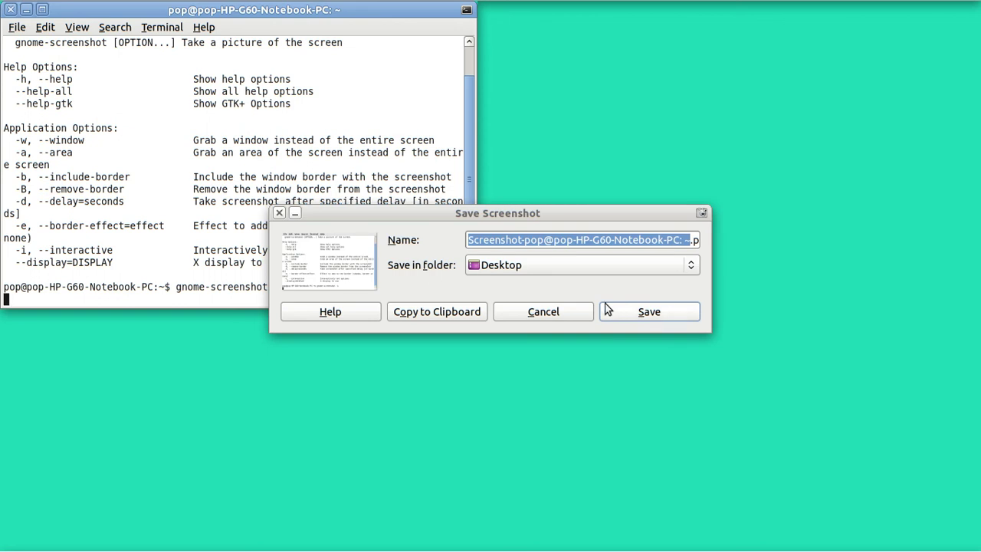
{"action": "left_click", "coordinate": [644, 314]}
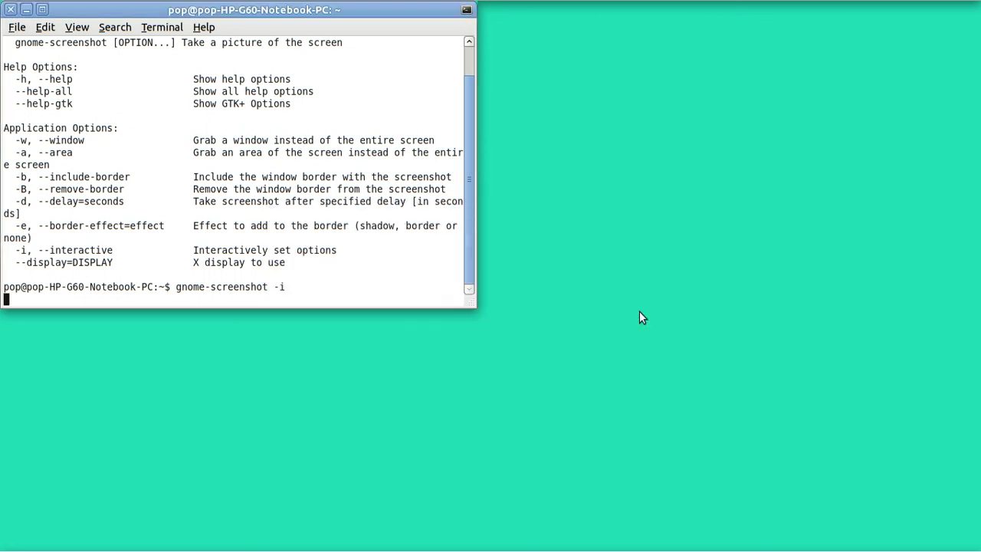
Minimize the terminal, view the saved window screenshot from the desktop, and move that file to the trash.
{"action": "left_click", "coordinate": [25, 11]}
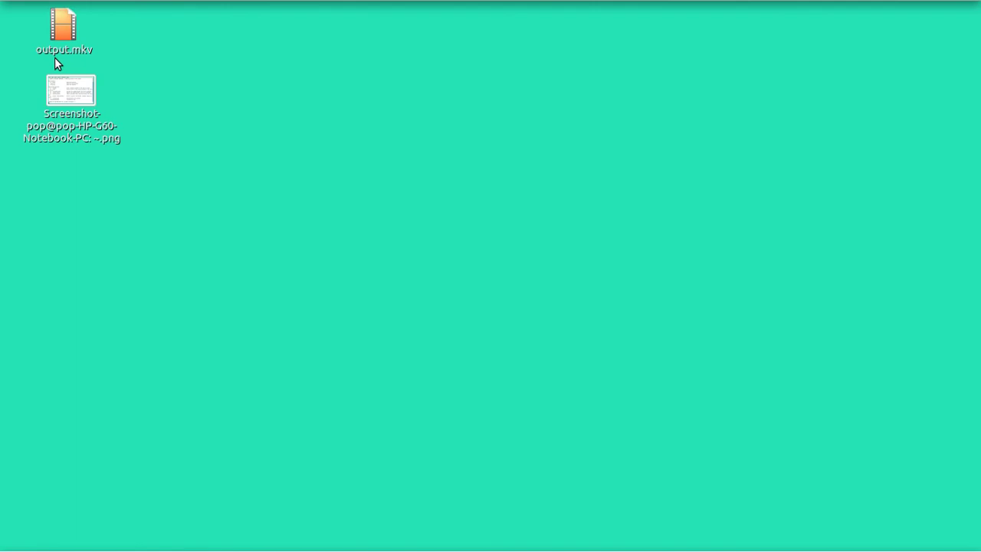
{"action": "double_click", "coordinate": [72, 92]}
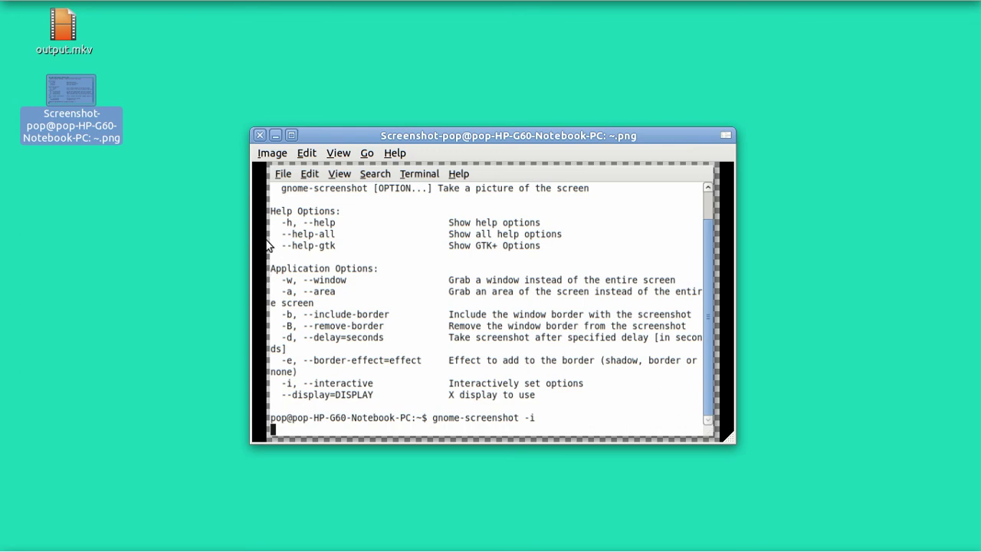
{"action": "left_click", "coordinate": [259, 135]}
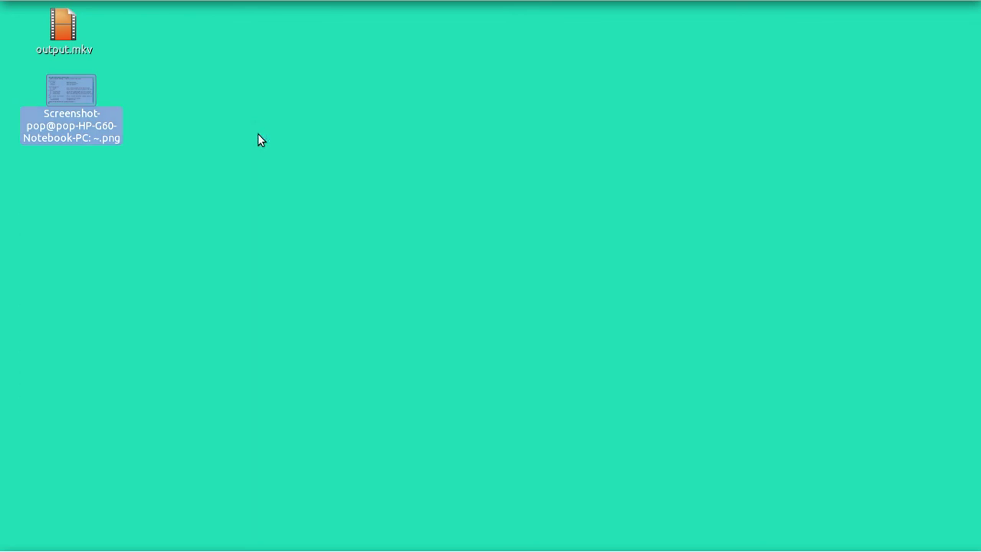
{"action": "right_click", "coordinate": [72, 91]}
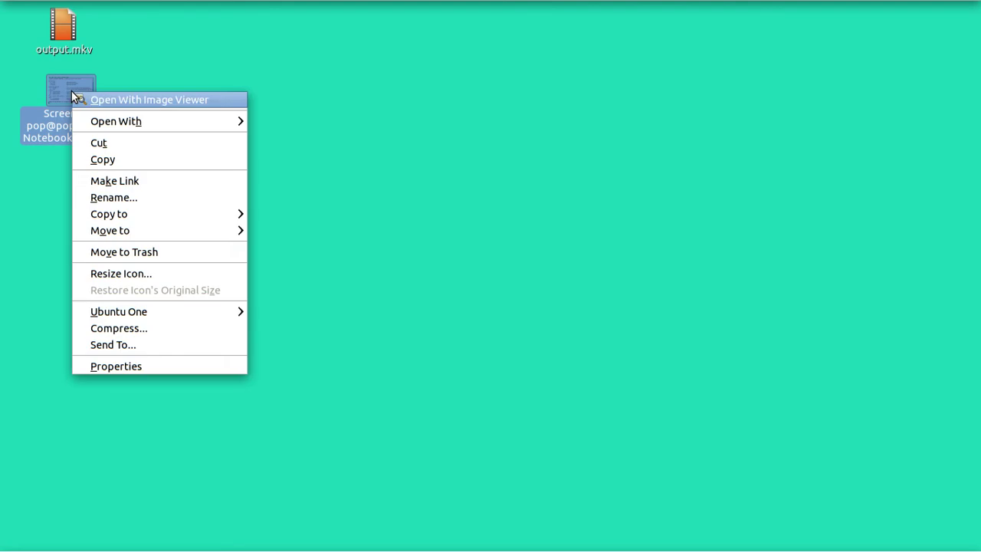
{"action": "left_click", "coordinate": [139, 252]}
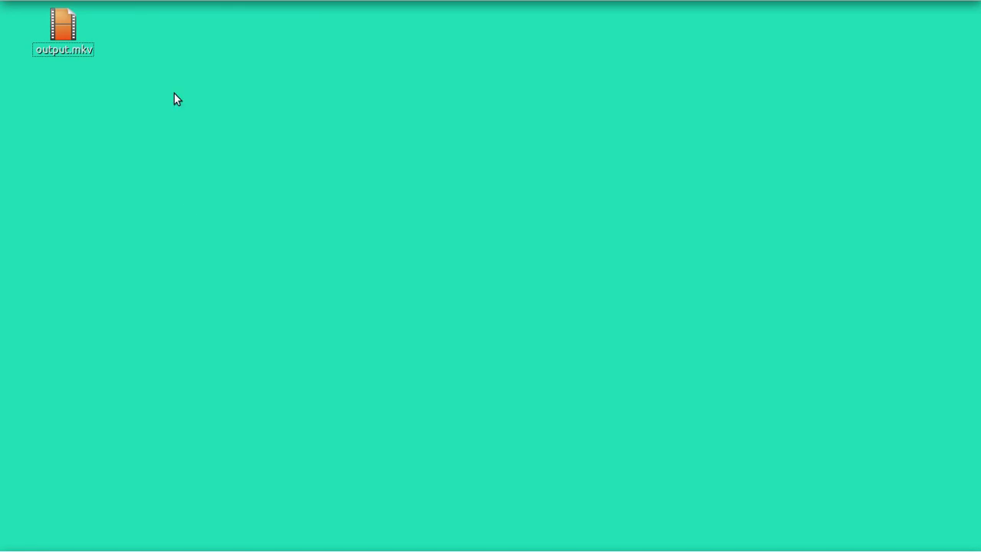
Open the Keyboard Shortcuts preferences from the system settings and maximize the window.
{"action": "mouse_move", "coordinate": [141, 5]}
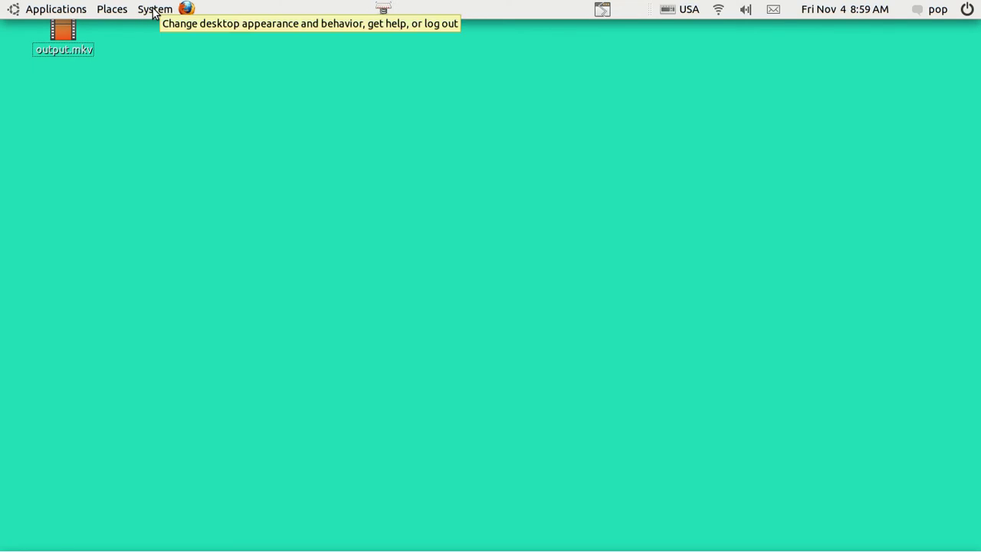
{"action": "left_click", "coordinate": [154, 11]}
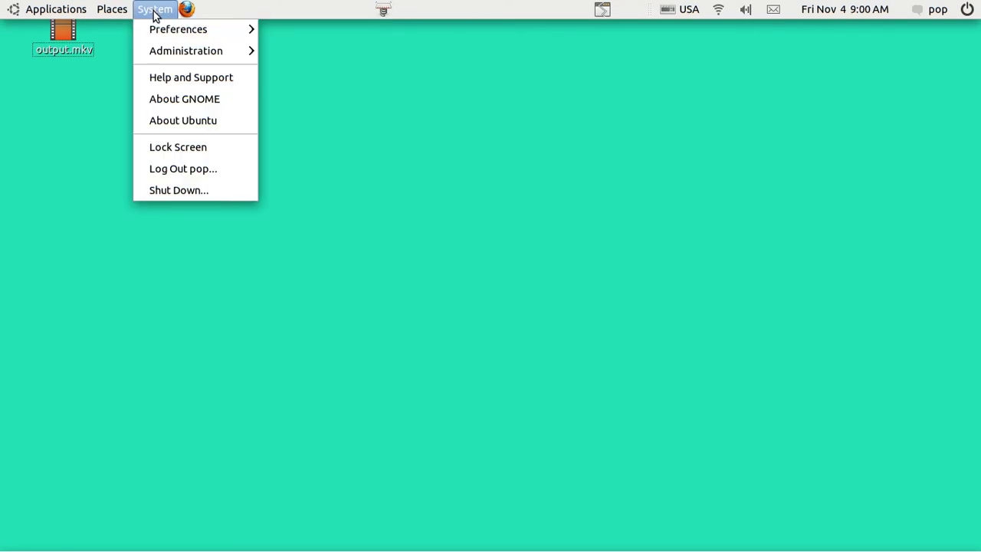
{"action": "mouse_move", "coordinate": [159, 27]}
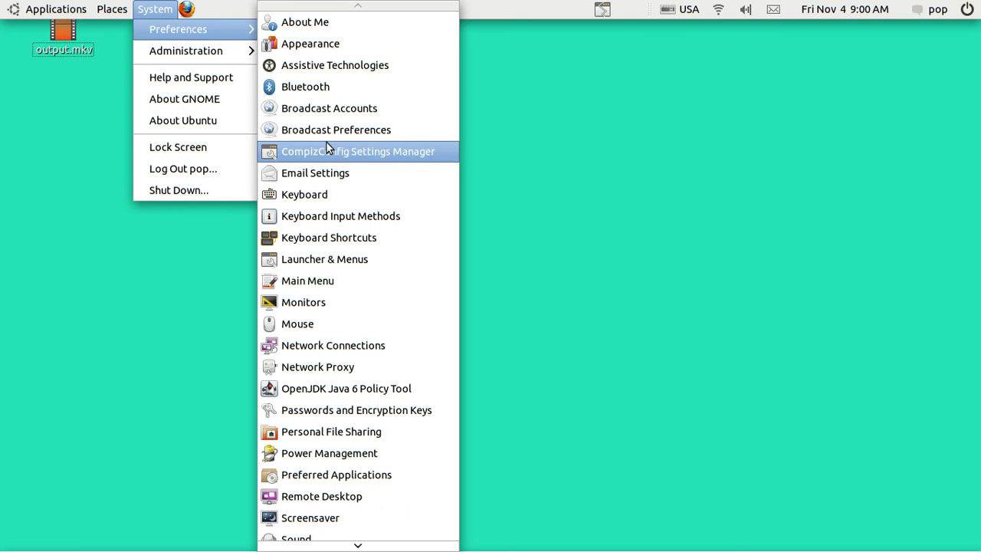
{"action": "left_click", "coordinate": [344, 239]}
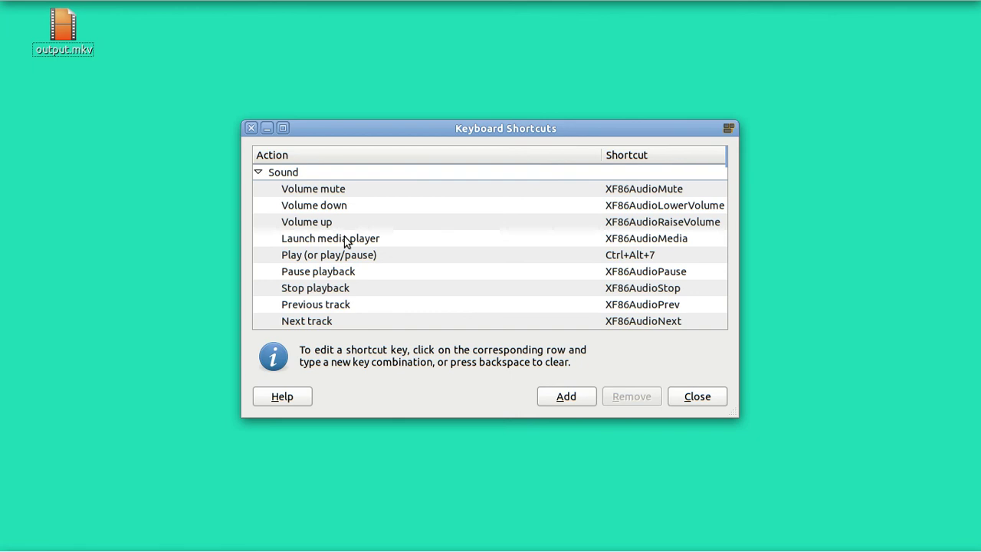
{"action": "left_click", "coordinate": [283, 128]}
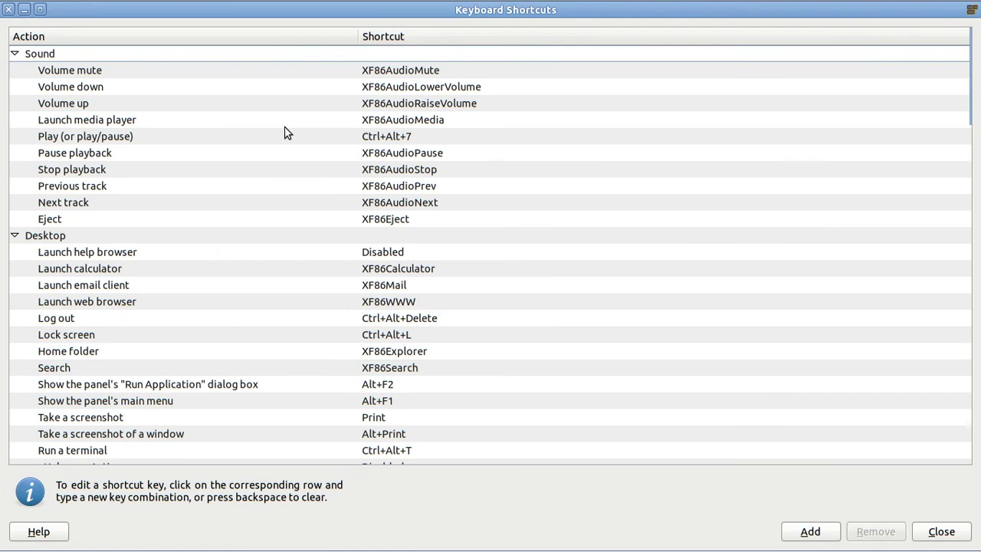
Examine the name and full command of the custom shortcut called keyboard shortcuts in an enlarged dialog.
{"action": "key", "text": "Page_Down"}
{"action": "key", "text": "Page_Down"}
{"action": "key", "text": "Page_Down"}
{"action": "key", "text": "Page_Down"}
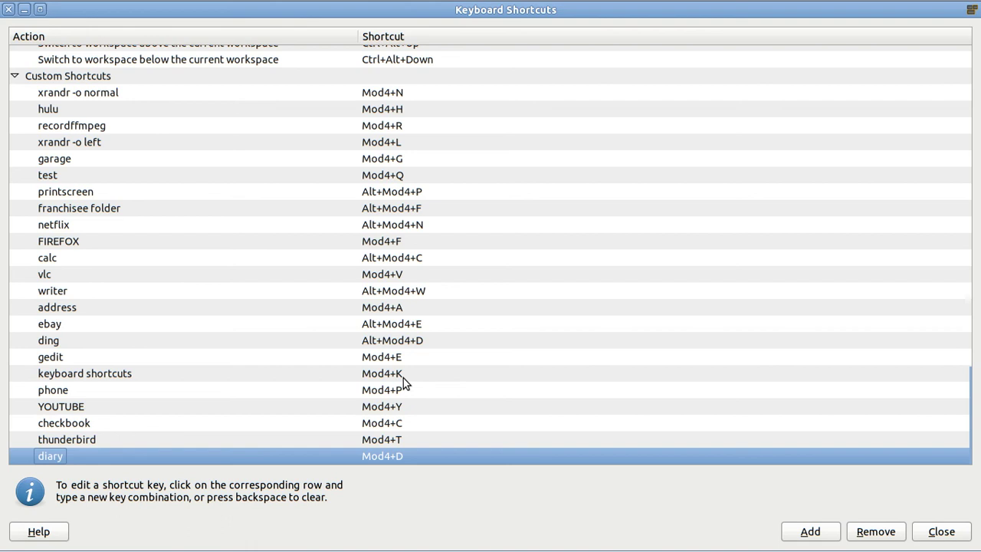
{"action": "double_click", "coordinate": [208, 373]}
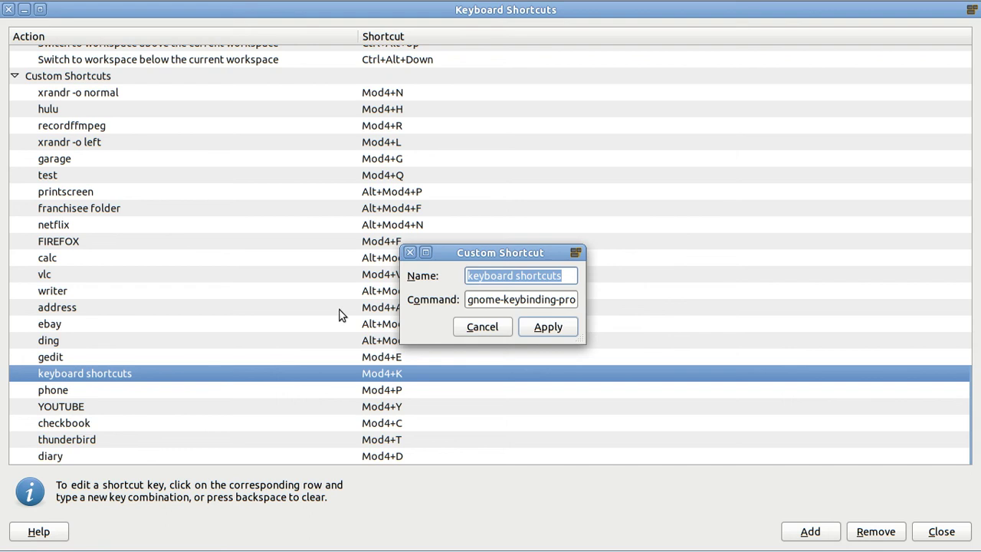
{"action": "left_click", "coordinate": [425, 253]}
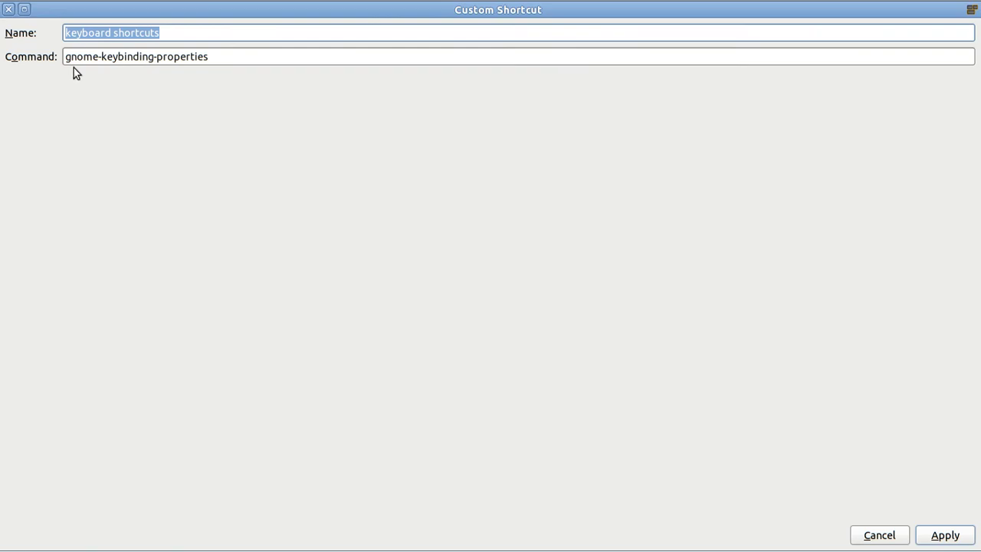
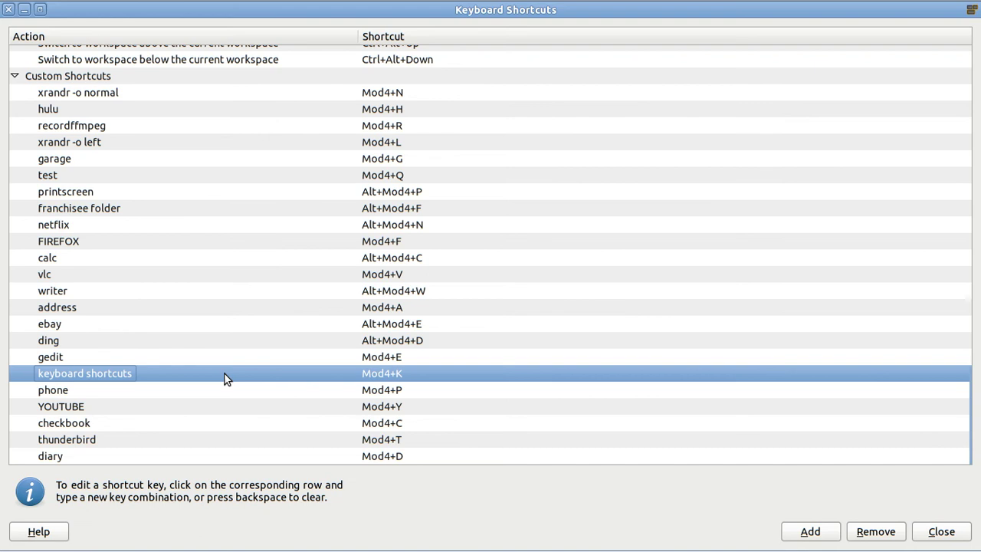
Close and reopen the Keyboard Shortcuts window, maximize it, and go to the end of the custom shortcuts list.
{"action": "left_click", "coordinate": [8, 10]}
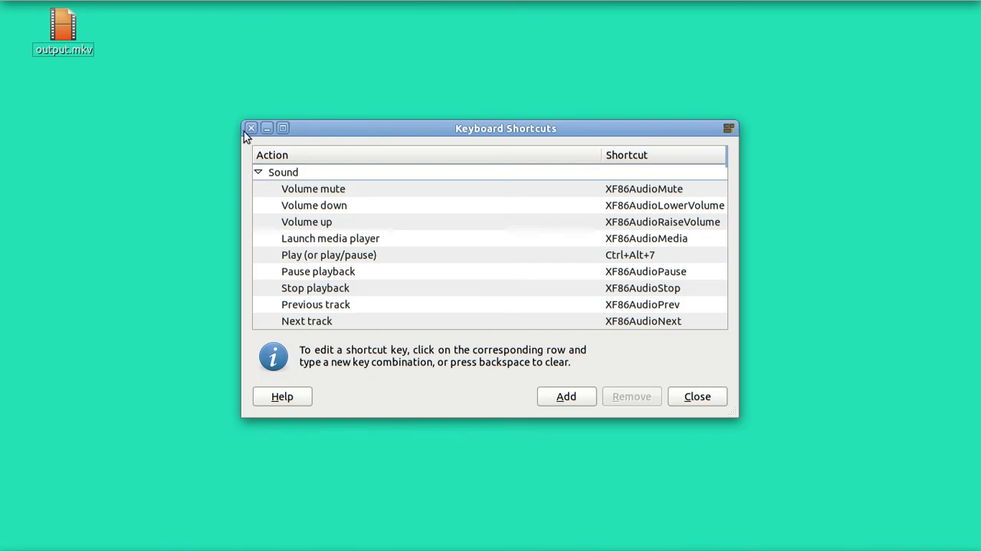
{"action": "left_click", "coordinate": [282, 129]}
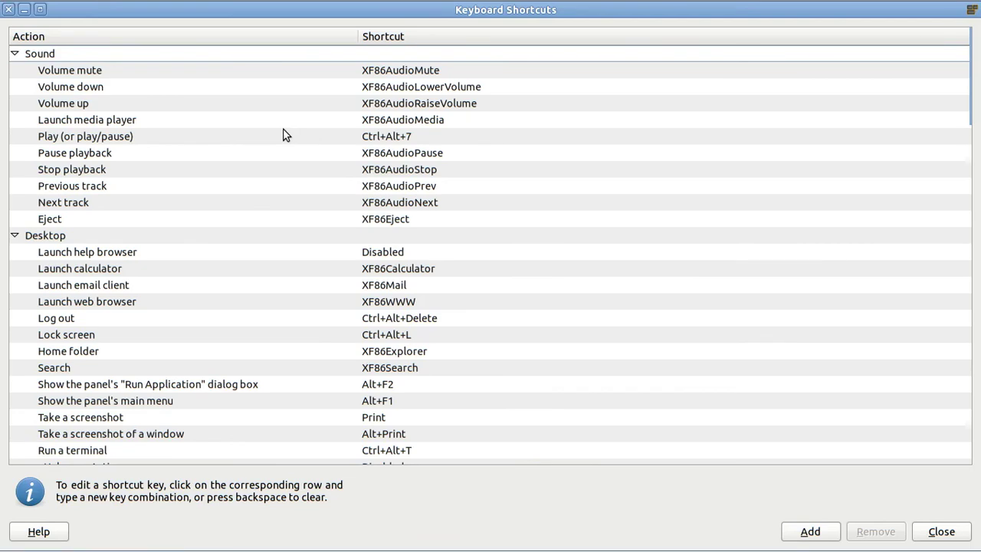
{"action": "scroll", "coordinate": [283, 135], "scroll_direction": "down", "scroll_amount": 7}
{"action": "key", "text": "End"}
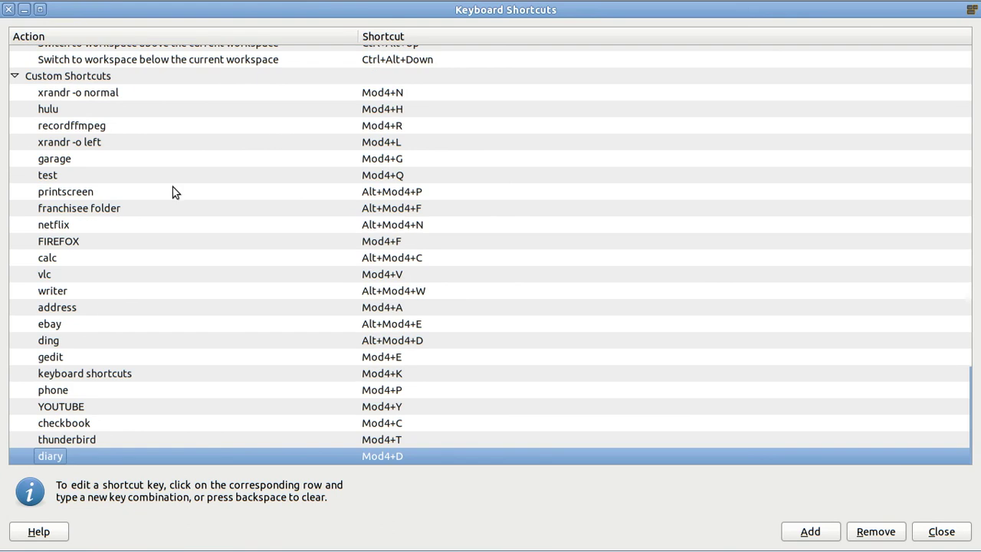
Inspect the name and command of the printscreen custom shortcut.
{"action": "double_click", "coordinate": [137, 198]}
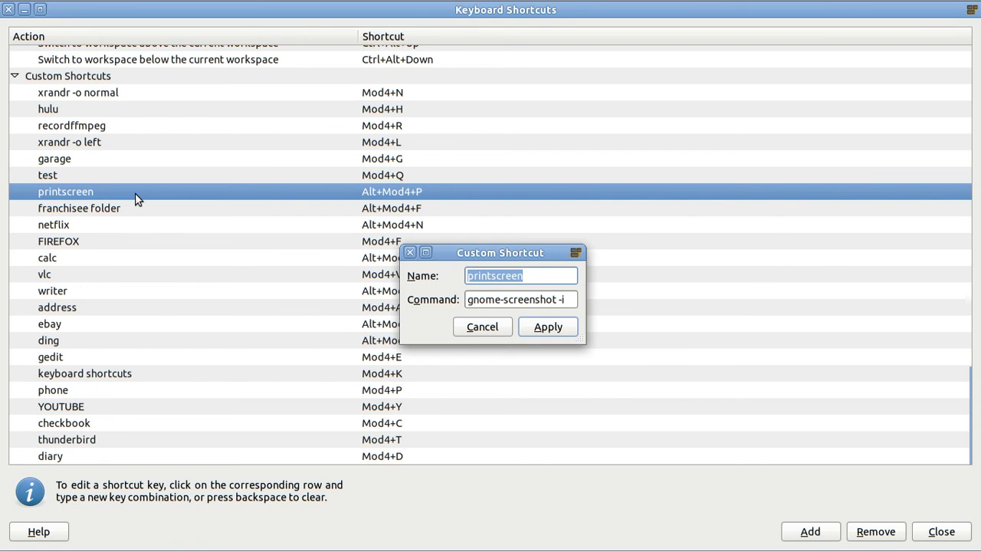
{"action": "left_click", "coordinate": [410, 252]}
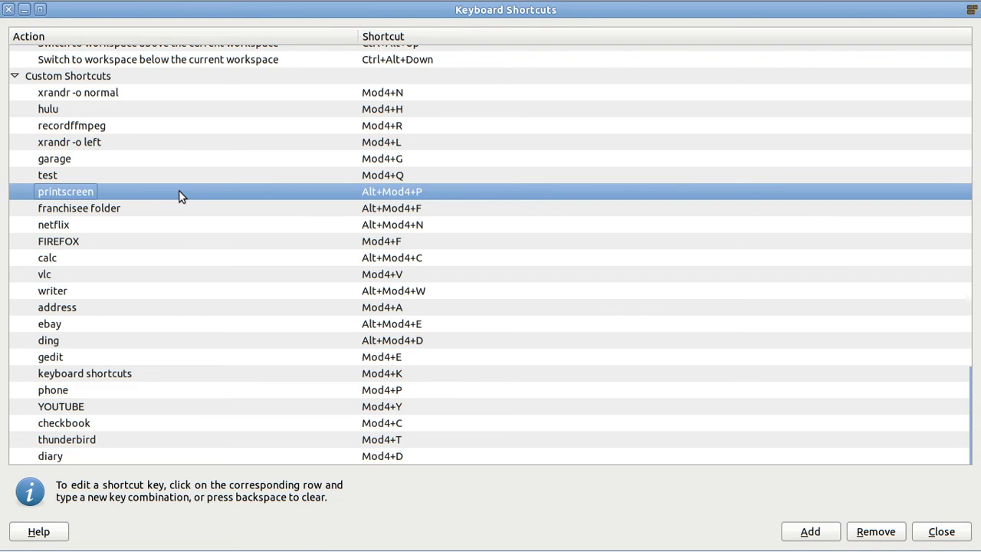
{"action": "double_click", "coordinate": [179, 190]}
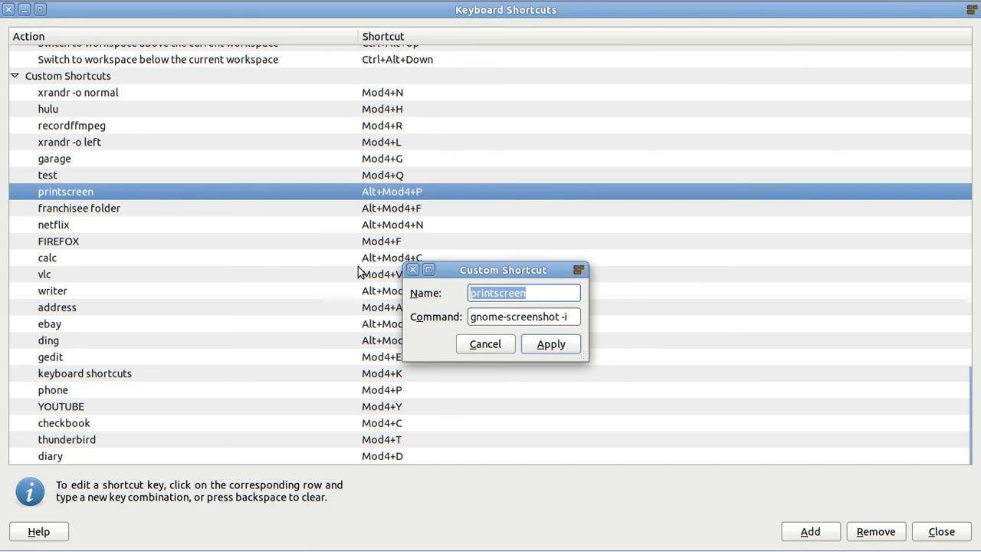
{"action": "left_click", "coordinate": [413, 271]}
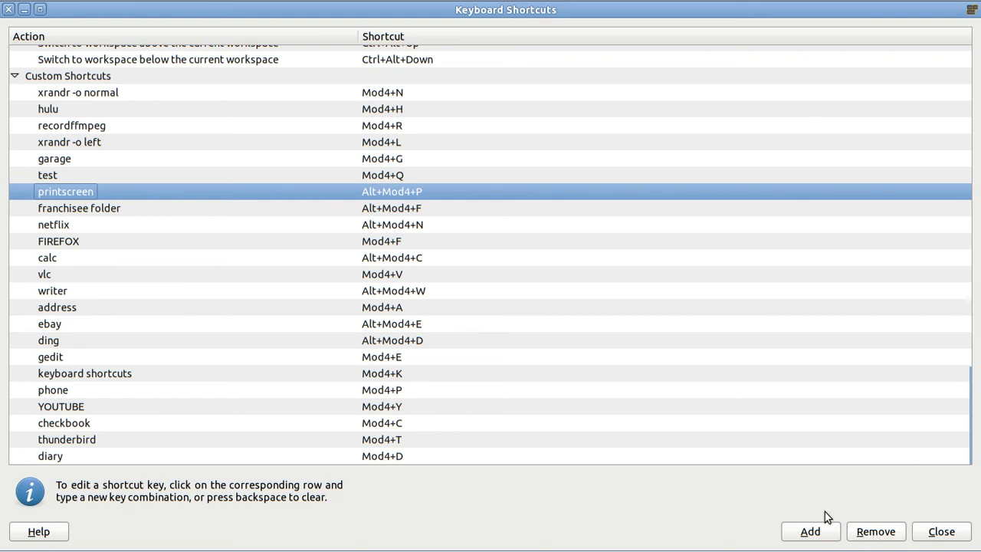
{"action": "double_click", "coordinate": [225, 191]}
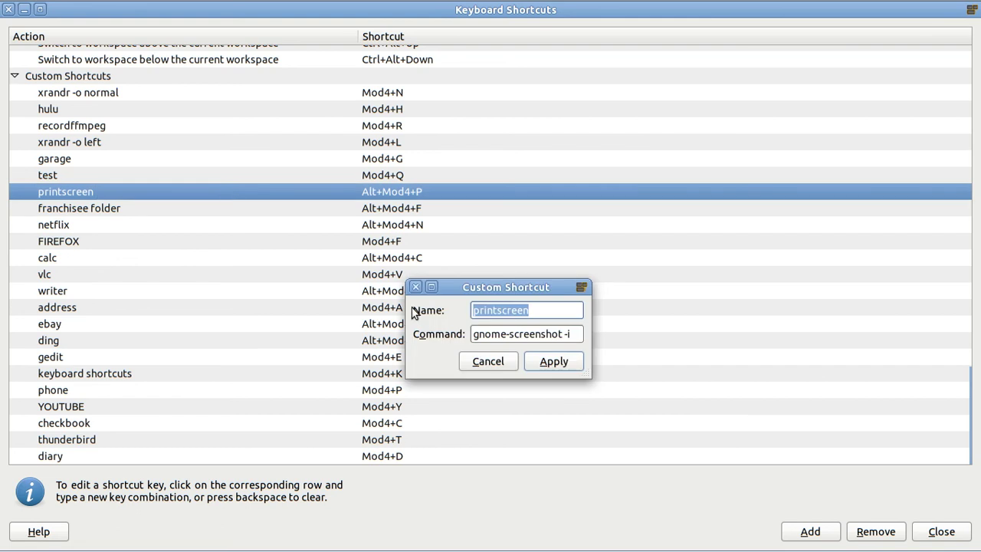
Examine the printscreen shortcut's name and command in an enlarged dialog, closing it and the Keyboard Shortcuts window.
{"action": "left_click", "coordinate": [430, 288]}
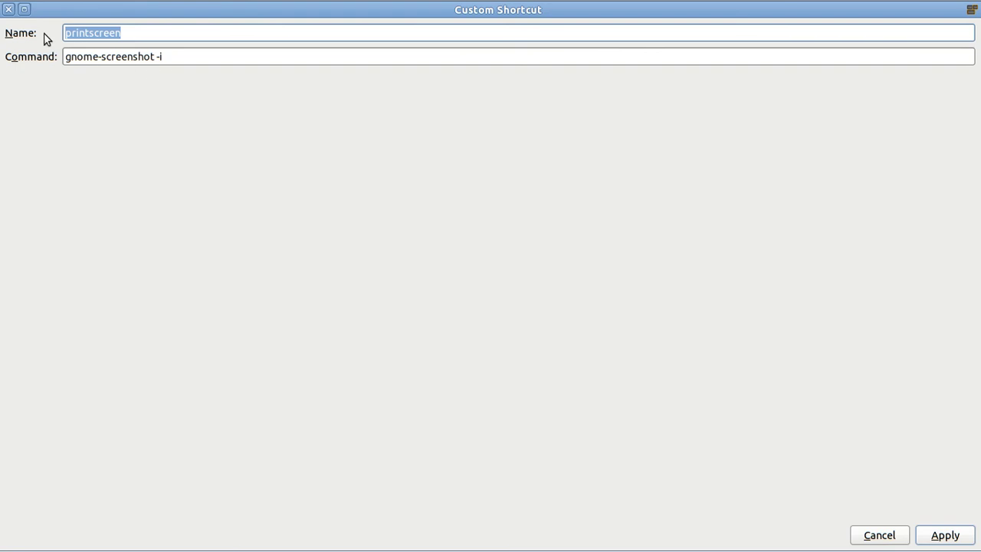
{"action": "left_click", "coordinate": [9, 10]}
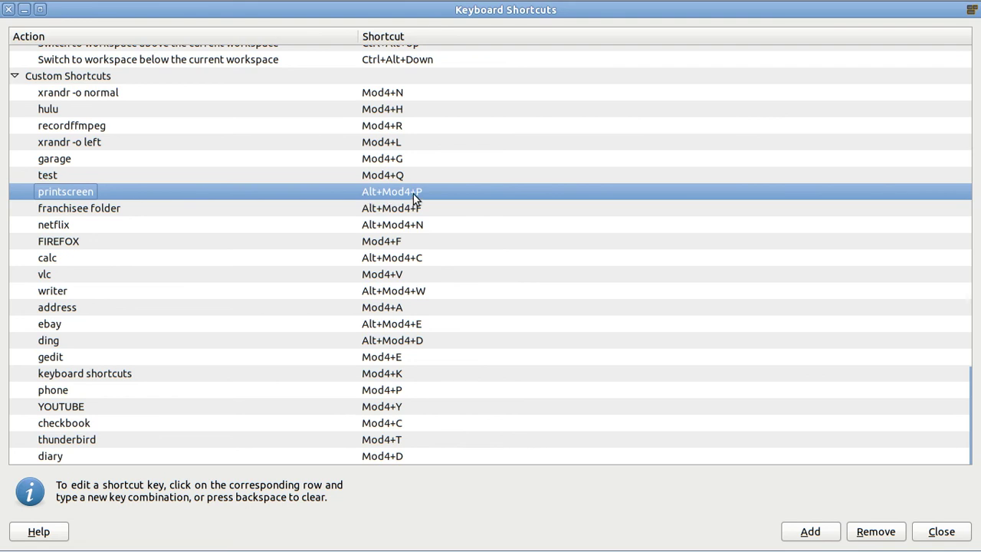
{"action": "left_click", "coordinate": [9, 10]}
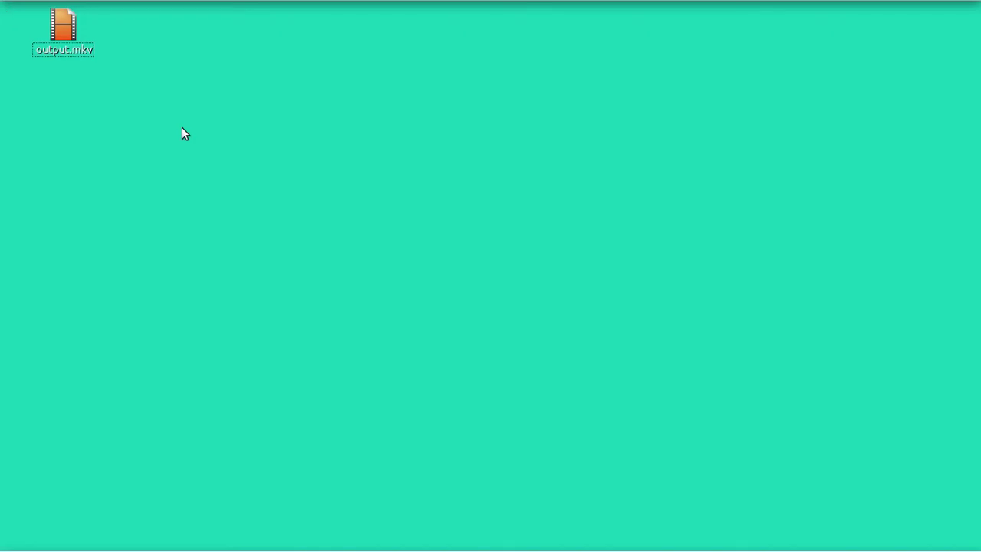
Test the screenshot shortcut by launching the Take Screenshot dialog from the desktop, and dismiss it without capturing.
{"action": "key", "text": "Print"}
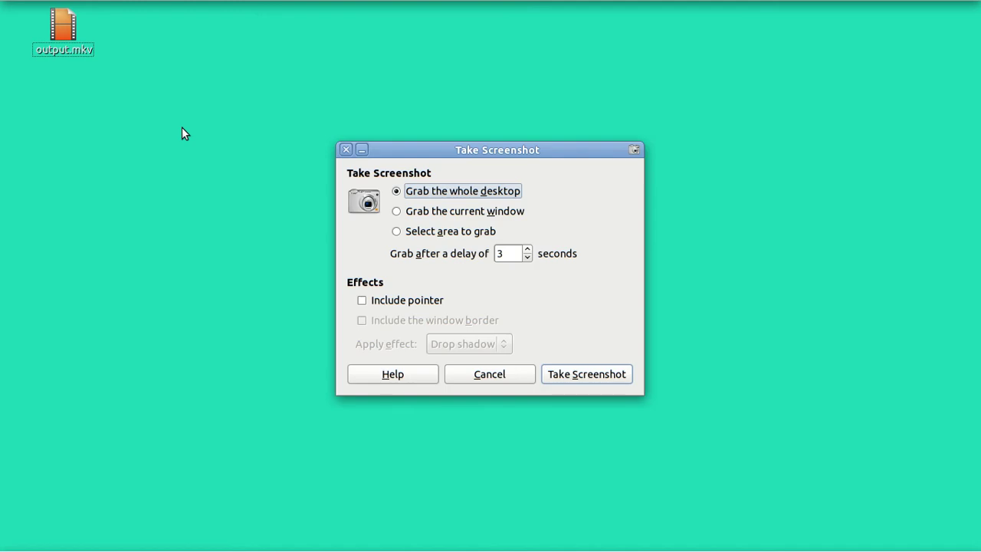
{"action": "left_click", "coordinate": [347, 149]}
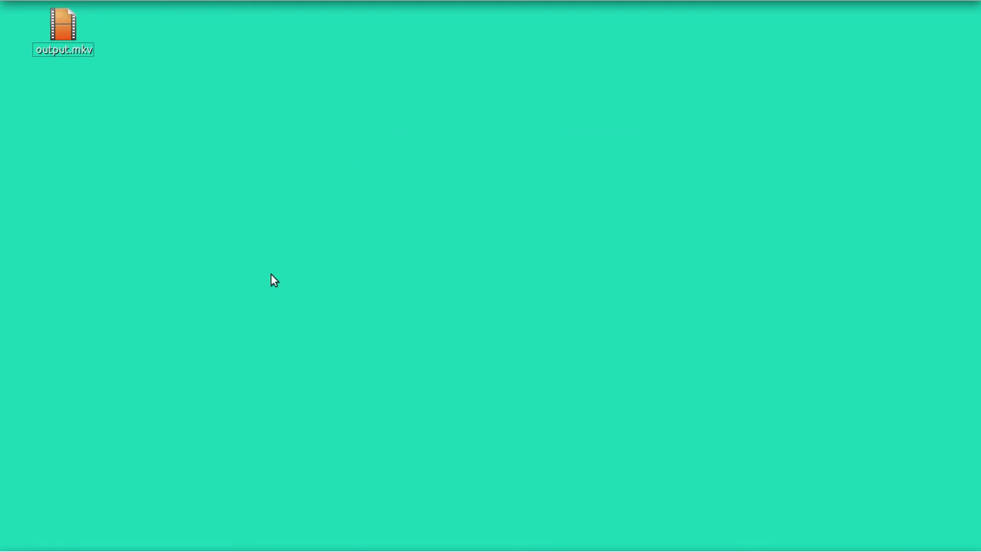
Bring up the minimized jc114.jpg comic page and maximize its window.
{"action": "mouse_move", "coordinate": [155, 548]}
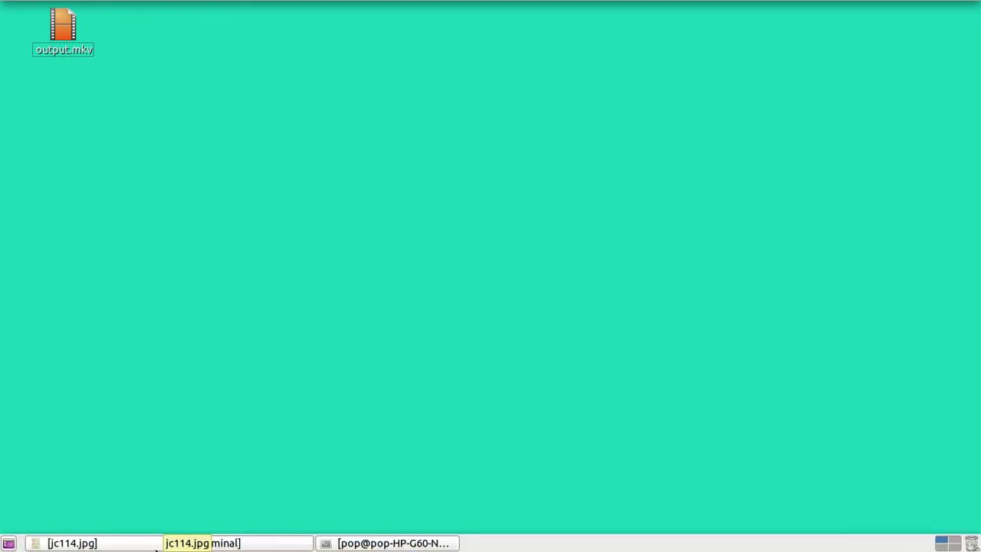
{"action": "left_click", "coordinate": [98, 546]}
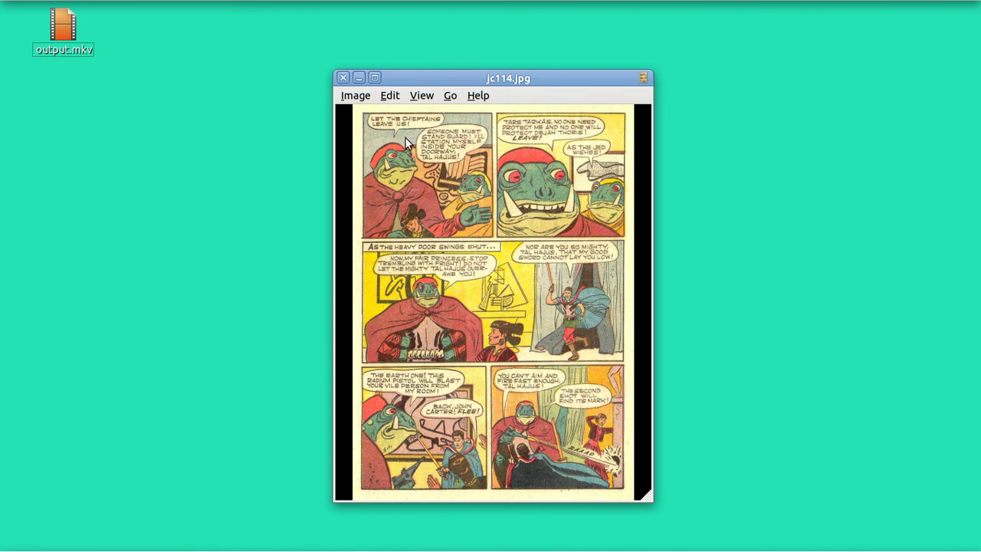
{"action": "left_click", "coordinate": [374, 77]}
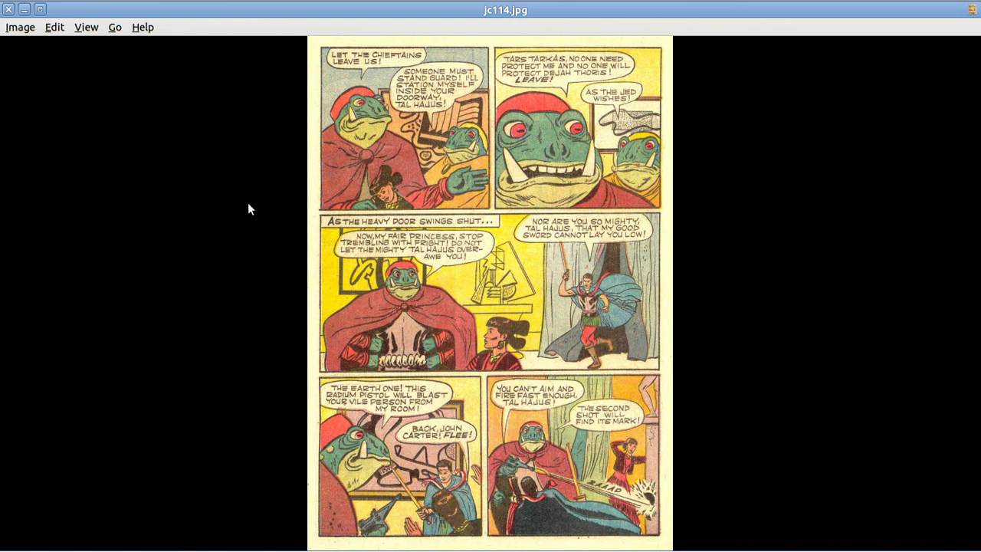
Capture the comic page's top row of panels as a selected area and save it to the Desktop under the suggested name.
{"action": "key", "text": "Print"}
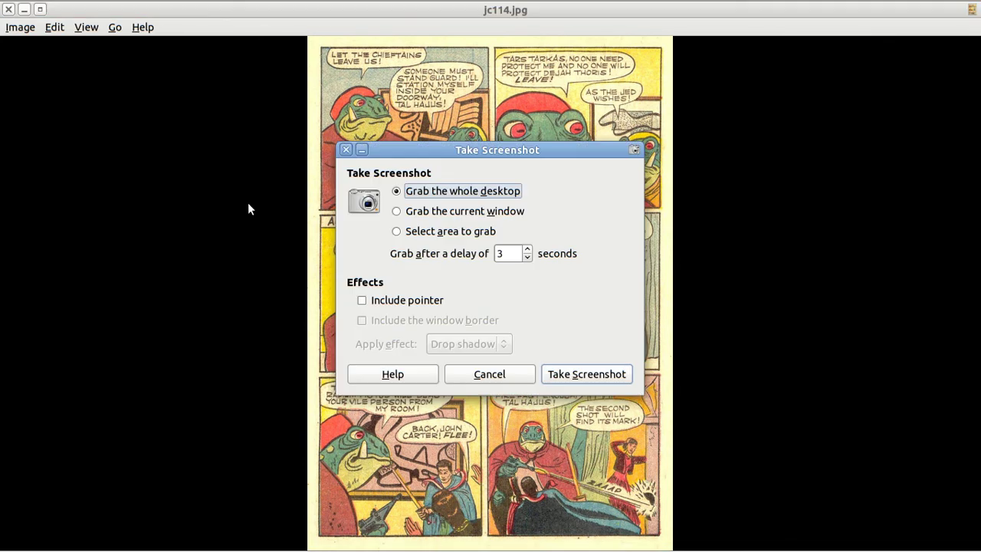
{"action": "left_click_drag", "start_coordinate": [421, 147], "coordinate": [66, 105]}
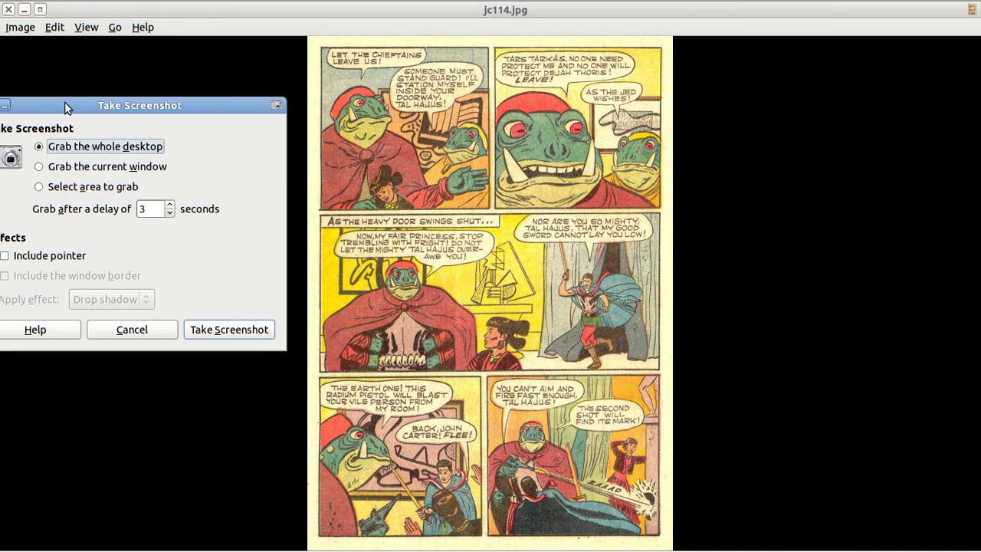
{"action": "left_click", "coordinate": [39, 187]}
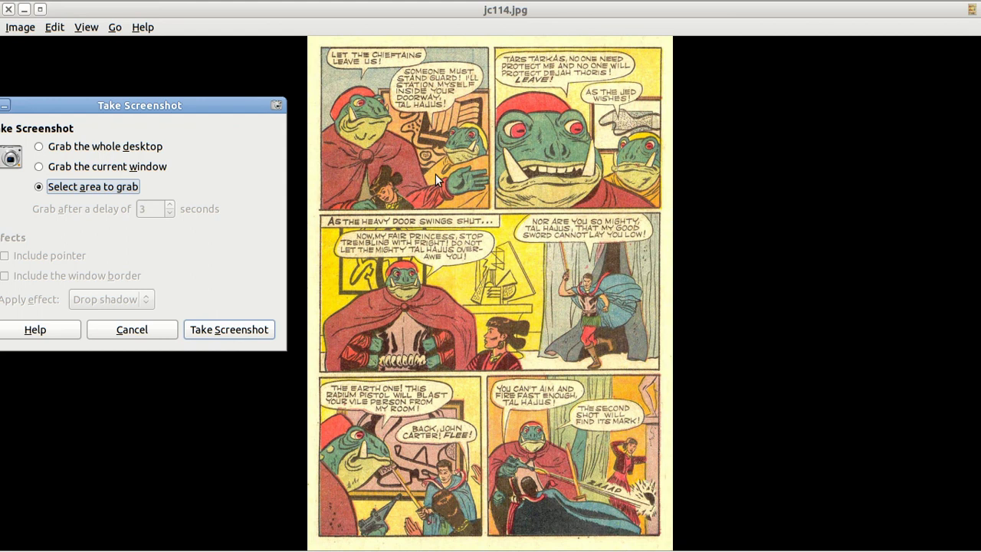
{"action": "left_click", "coordinate": [241, 331]}
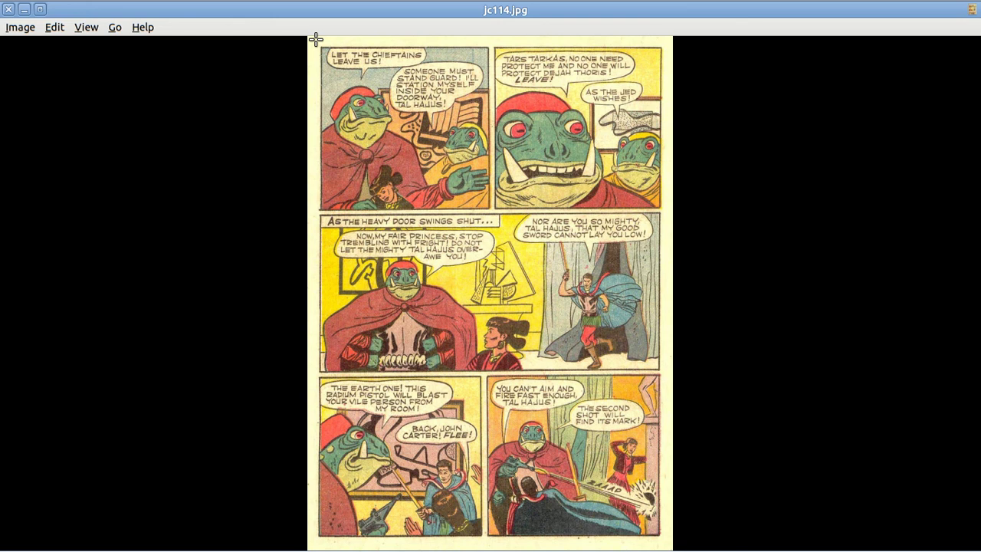
{"action": "left_click_drag", "start_coordinate": [315, 40], "coordinate": [667, 210]}
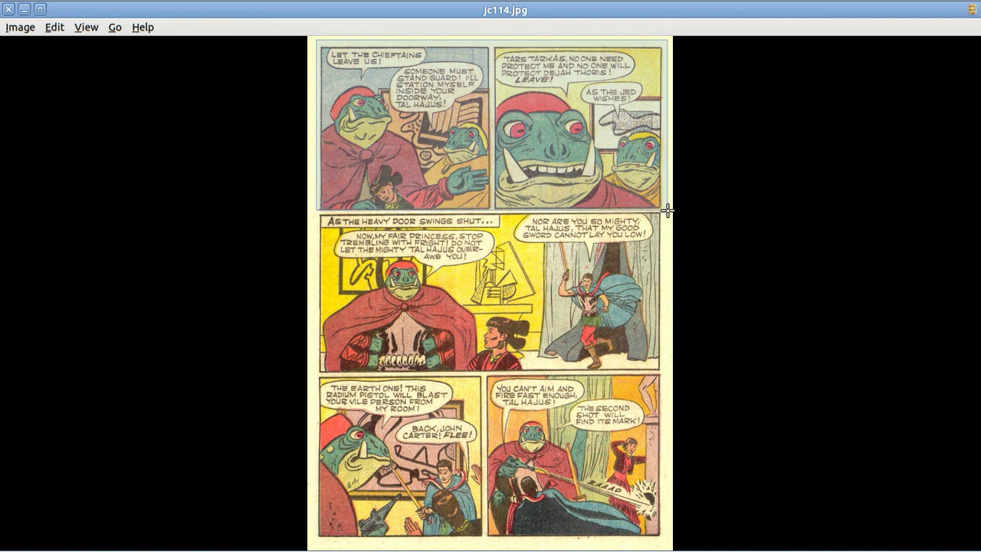
{"action": "left_click_drag", "start_coordinate": [668, 210], "coordinate": [667, 211]}
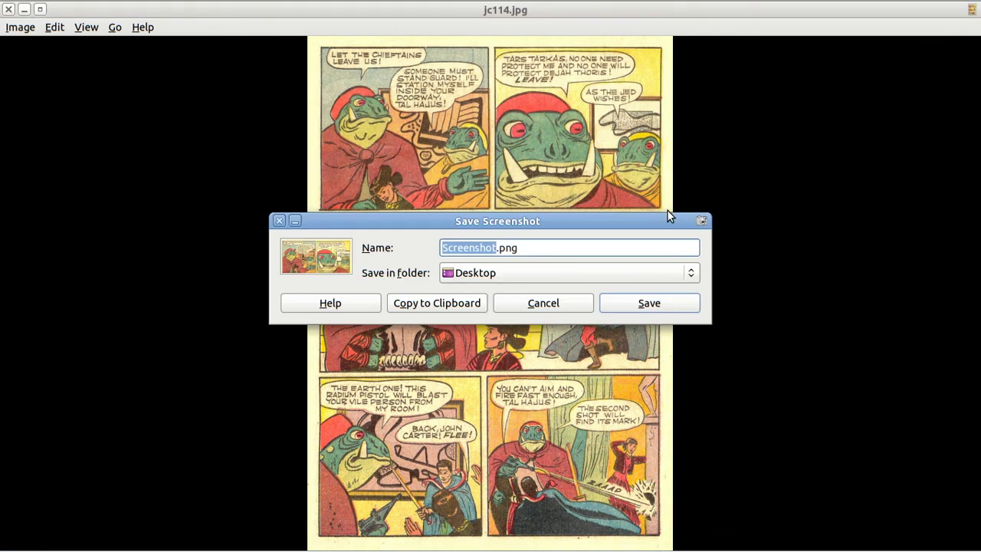
{"action": "left_click", "coordinate": [655, 304]}
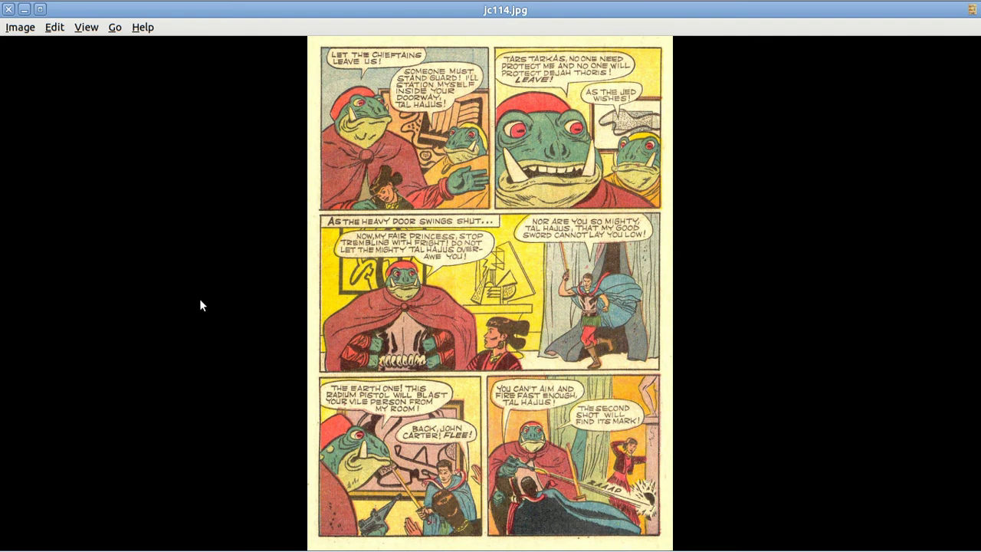
Grab a selected area covering the comic page's middle panel and save the screenshot to the Desktop under the suggested name.
{"action": "key", "text": "Print"}
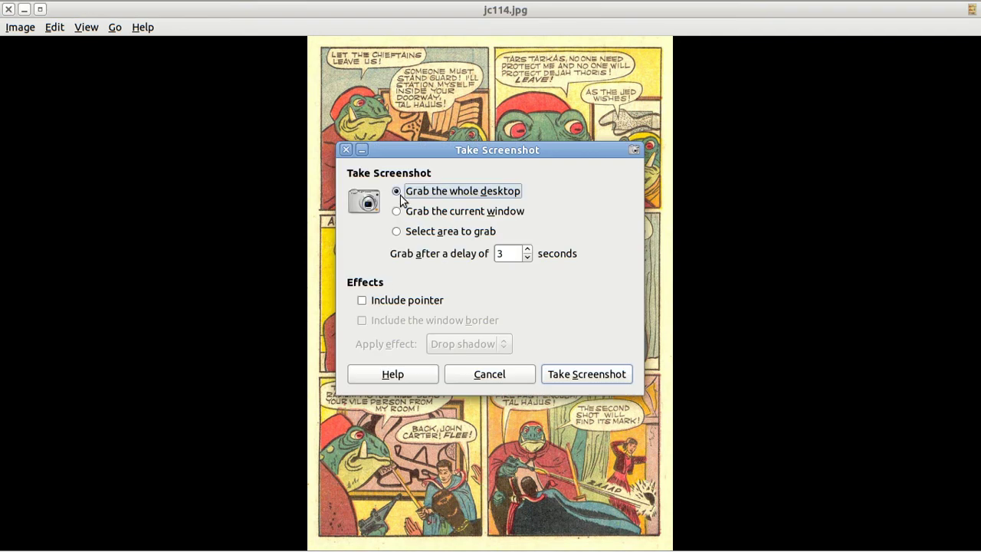
{"action": "left_click", "coordinate": [397, 233]}
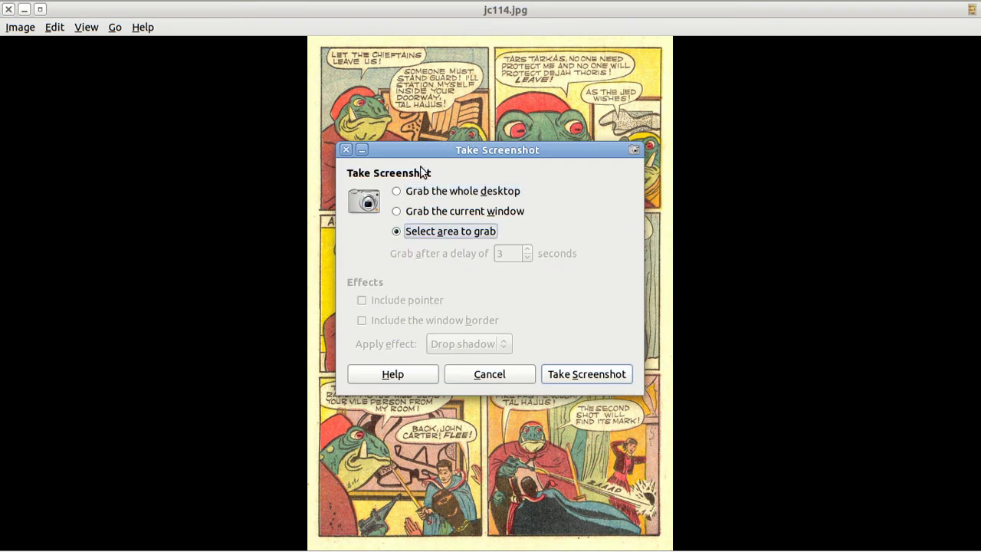
{"action": "left_click_drag", "start_coordinate": [423, 151], "coordinate": [64, 115]}
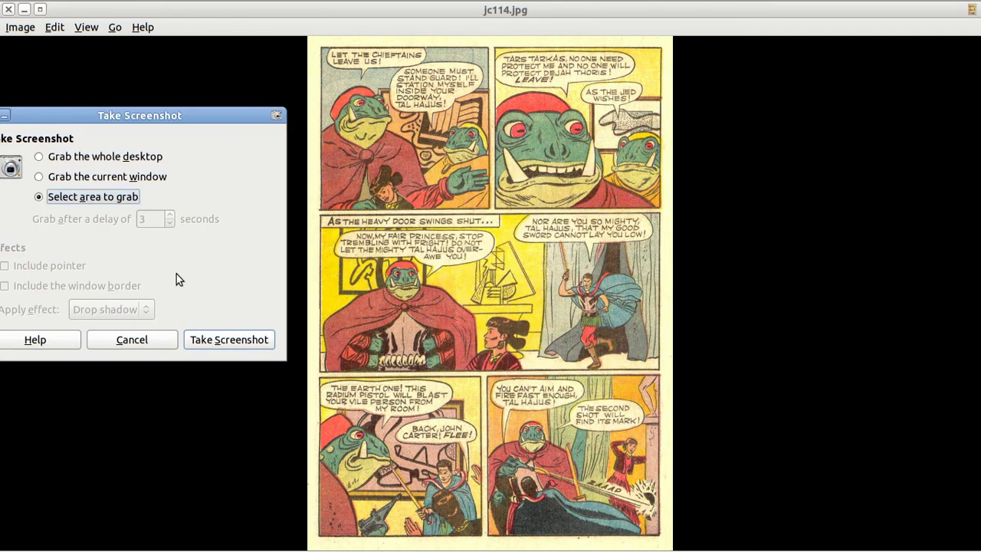
{"action": "left_click", "coordinate": [220, 340]}
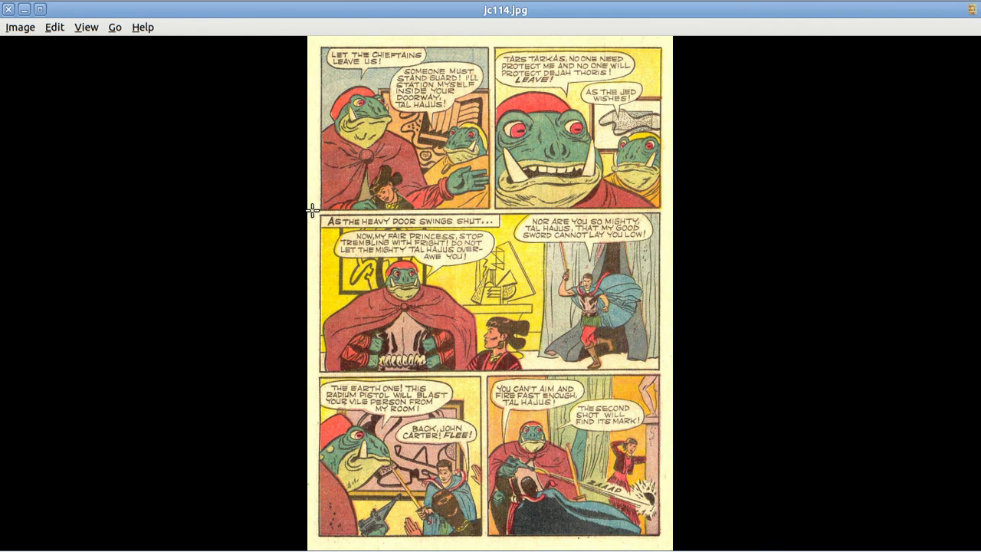
{"action": "left_click_drag", "start_coordinate": [313, 210], "coordinate": [663, 372]}
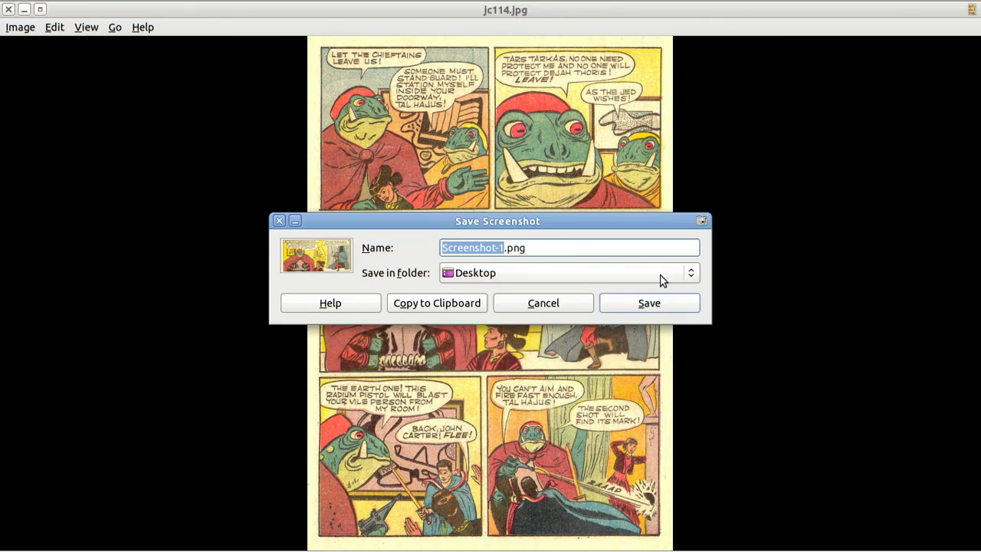
{"action": "left_click", "coordinate": [654, 305]}
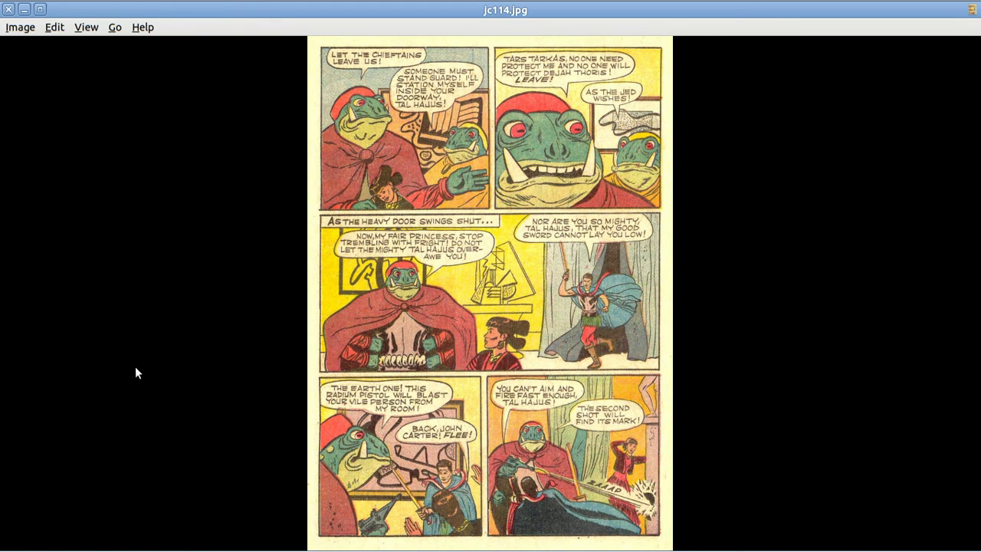
Take an area screenshot of the comic page's bottom row of panels and save it to the Desktop under the suggested name.
{"action": "key", "text": "Print"}
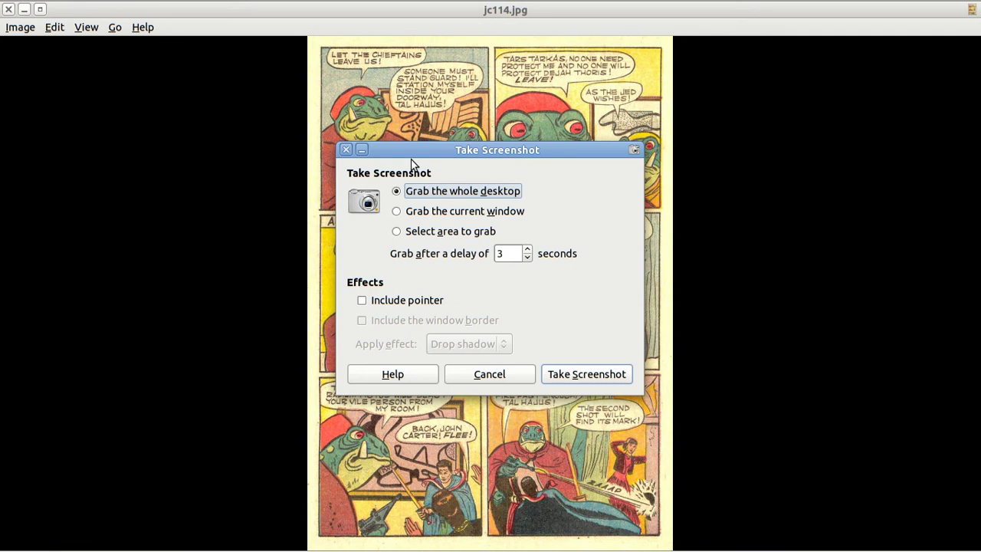
{"action": "left_click_drag", "start_coordinate": [418, 149], "coordinate": [83, 143]}
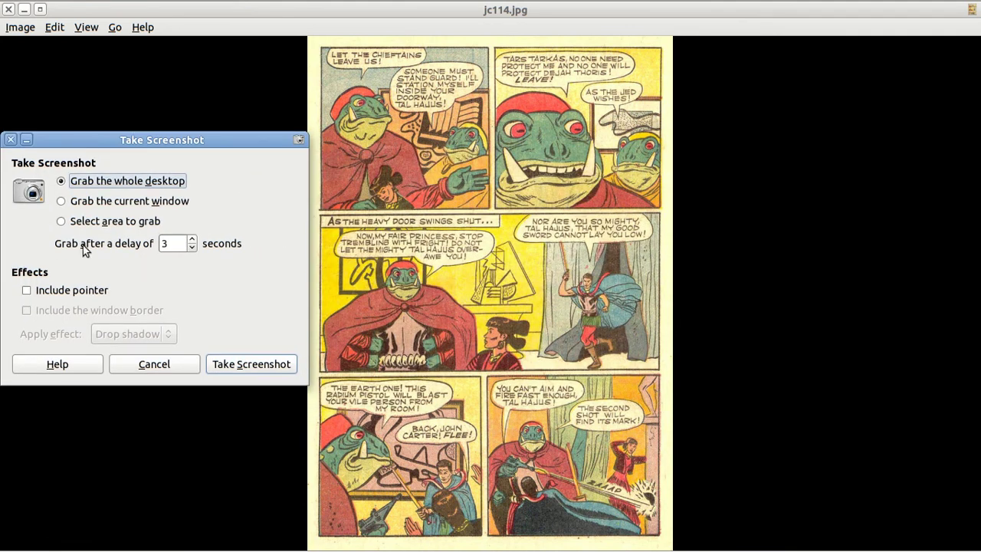
{"action": "left_click", "coordinate": [61, 222]}
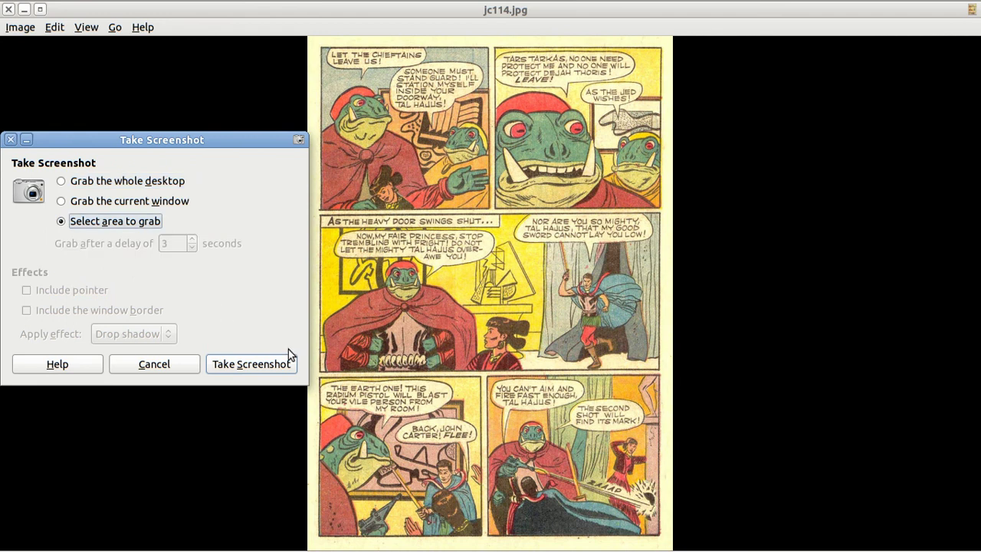
{"action": "left_click", "coordinate": [251, 363]}
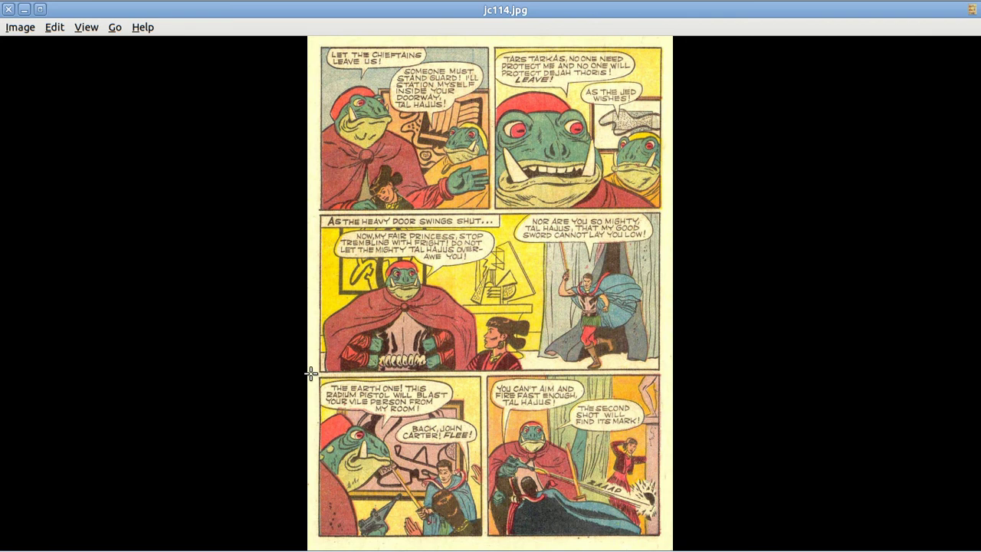
{"action": "left_click_drag", "start_coordinate": [310, 373], "coordinate": [665, 540]}
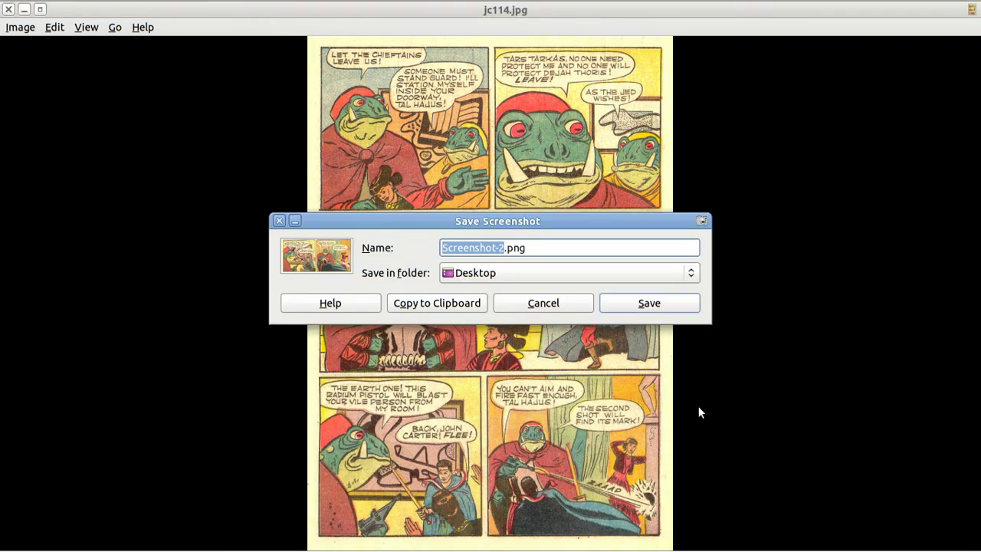
{"action": "left_click", "coordinate": [656, 305]}
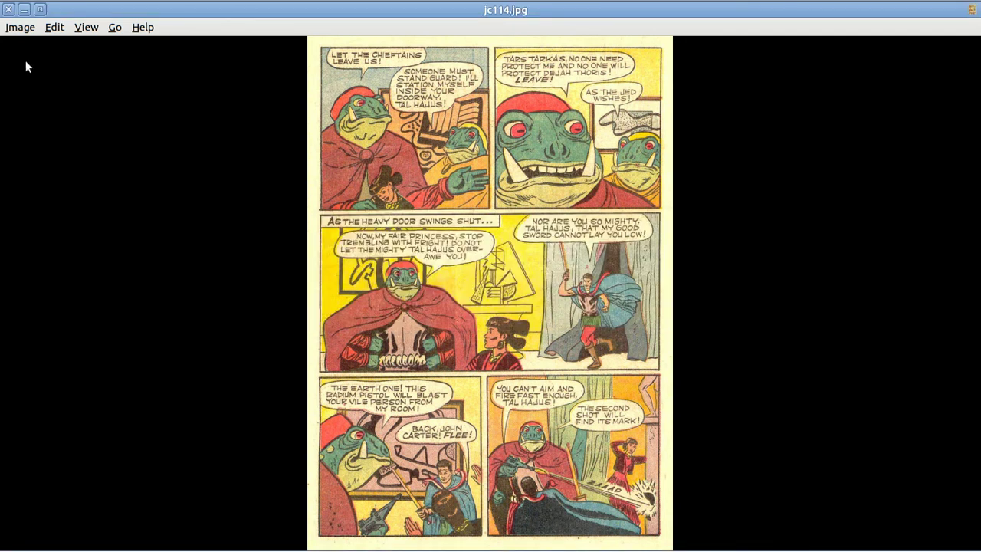
Minimize the comic page and view the three saved screenshots in fullscreen, starting from Screenshot.png, and minimize the viewer.
{"action": "left_click", "coordinate": [23, 10]}
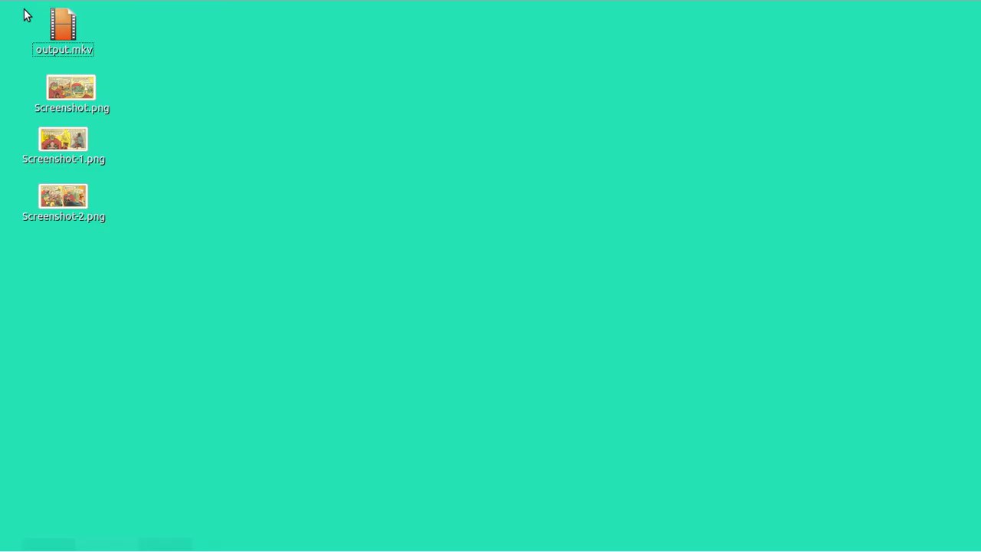
{"action": "double_click", "coordinate": [72, 90]}
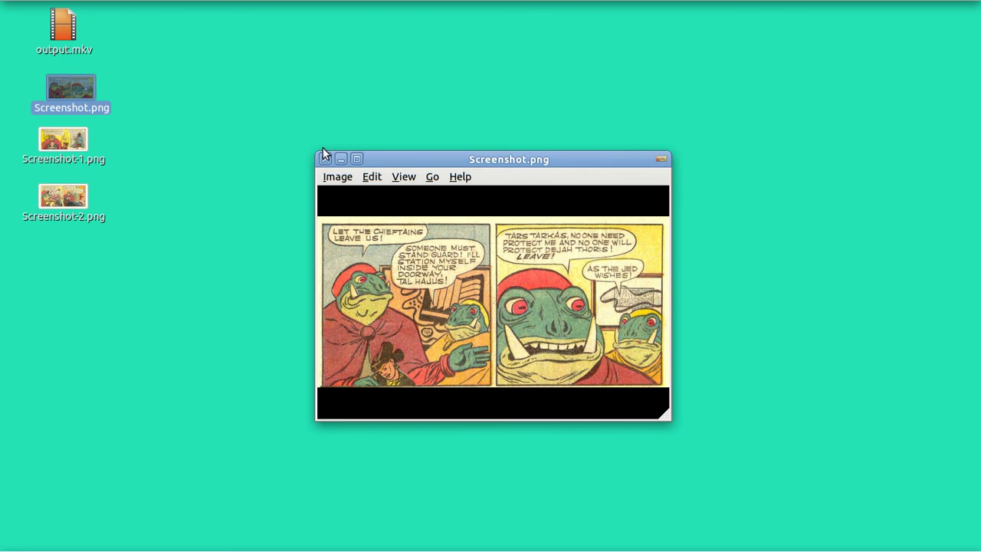
{"action": "left_click", "coordinate": [405, 177]}
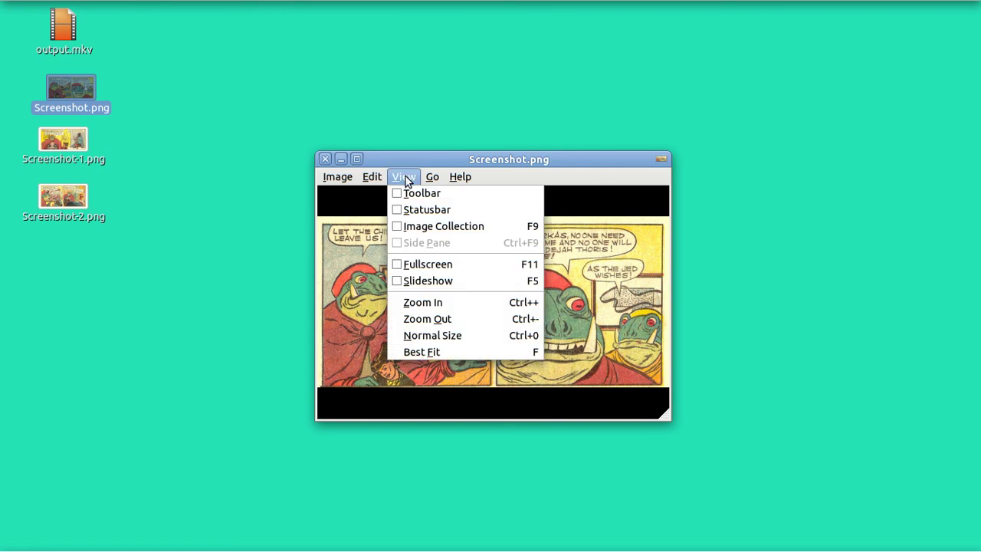
{"action": "left_click", "coordinate": [428, 265]}
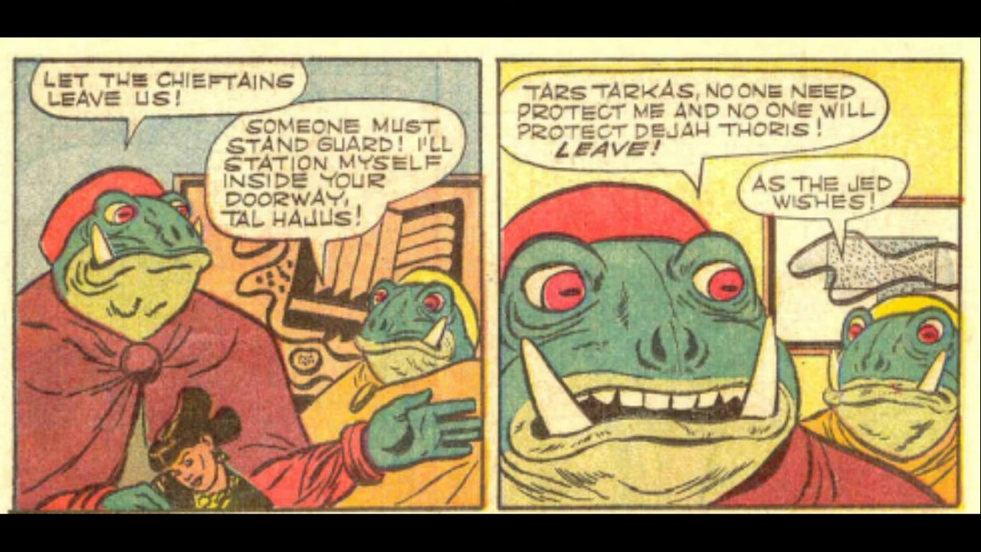
{"action": "key", "text": "Right"}
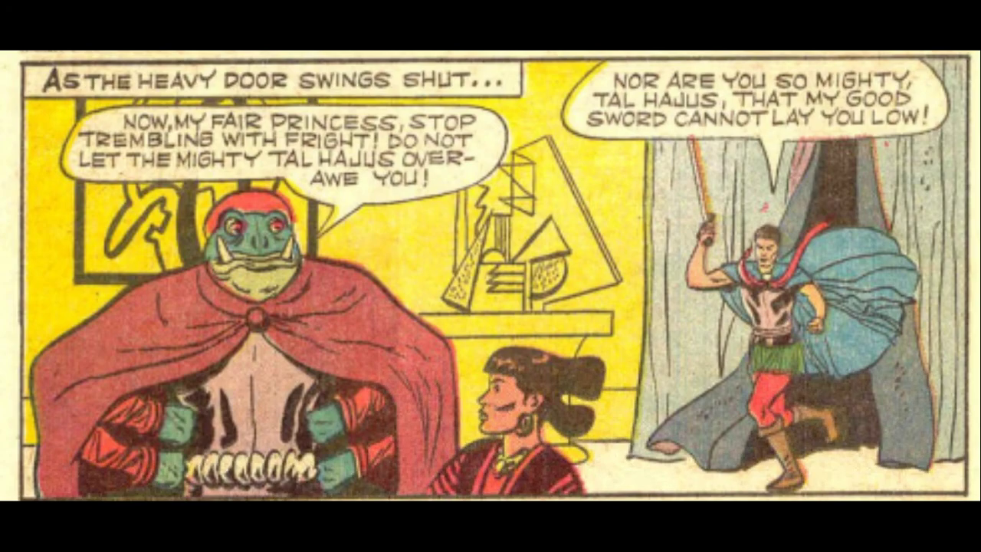
{"action": "key", "text": "Right"}
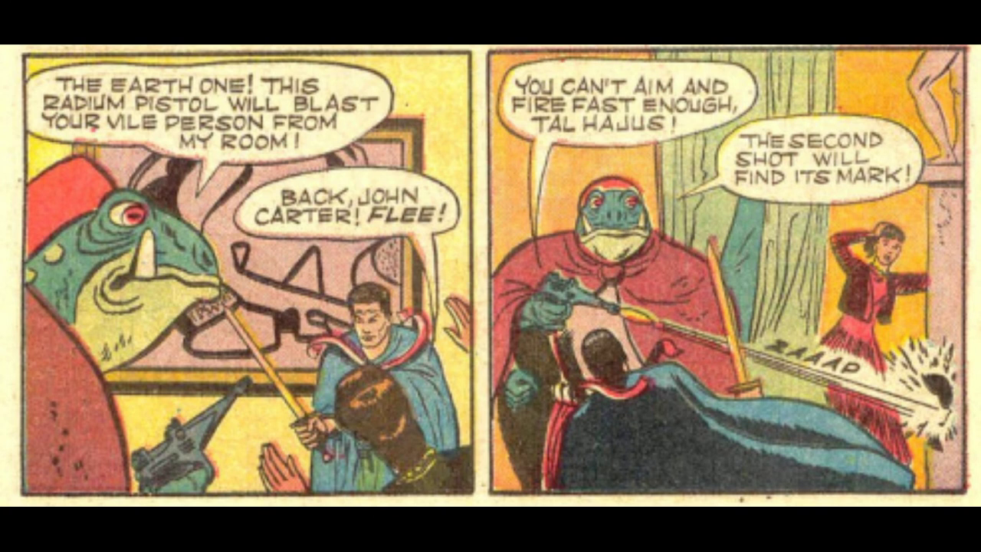
{"action": "key", "text": "Escape"}
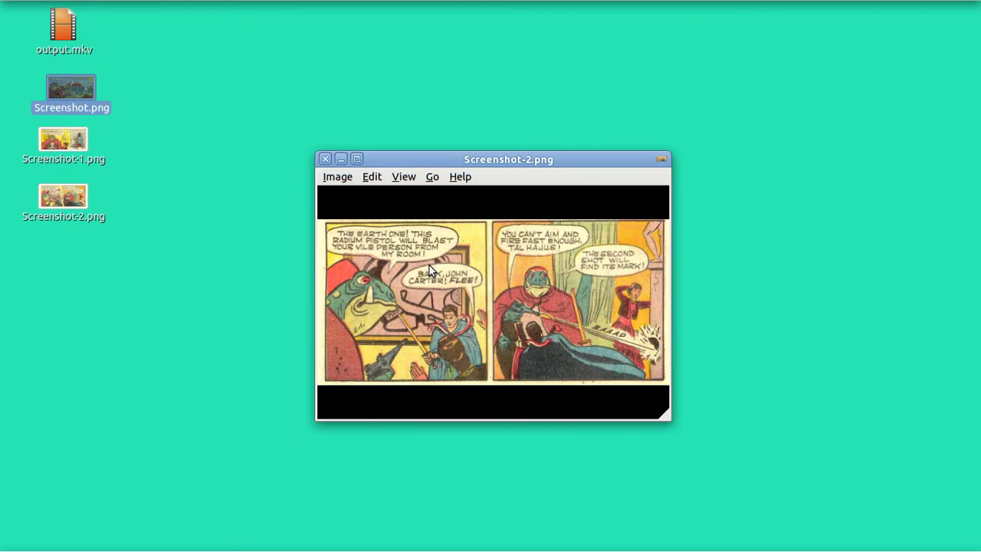
{"action": "left_click", "coordinate": [341, 161]}
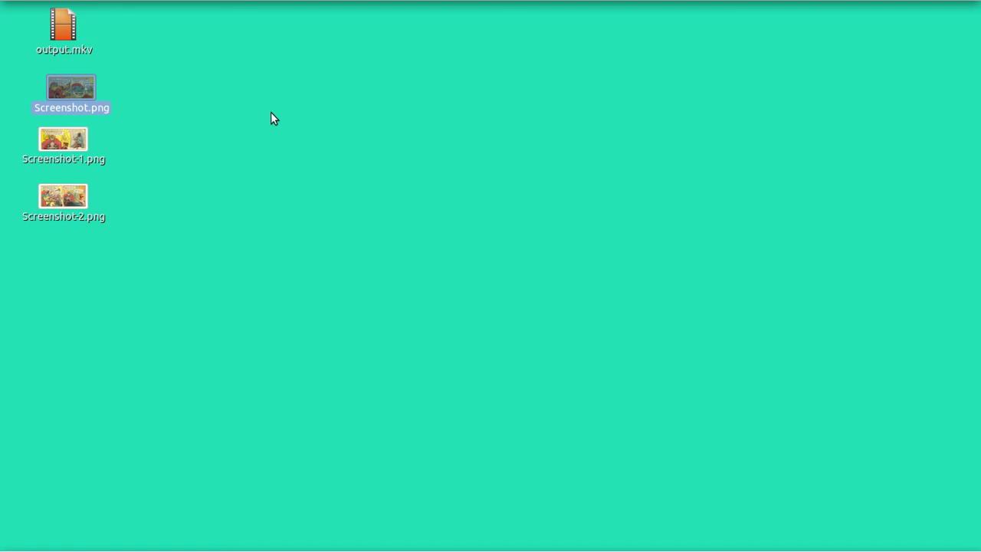
Take a screenshot of the whole desktop and discard it without saving.
{"action": "key", "text": "Print"}
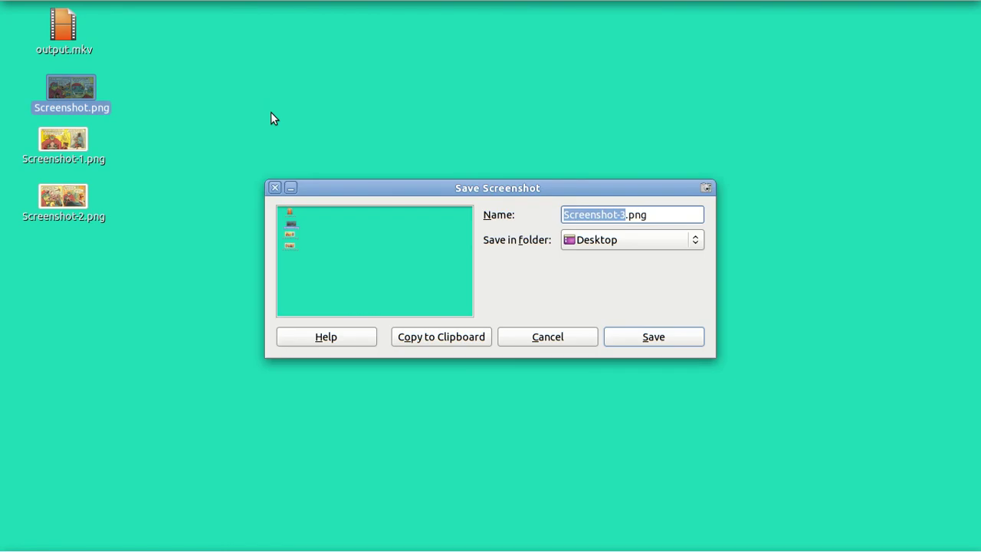
{"action": "left_click", "coordinate": [274, 188]}
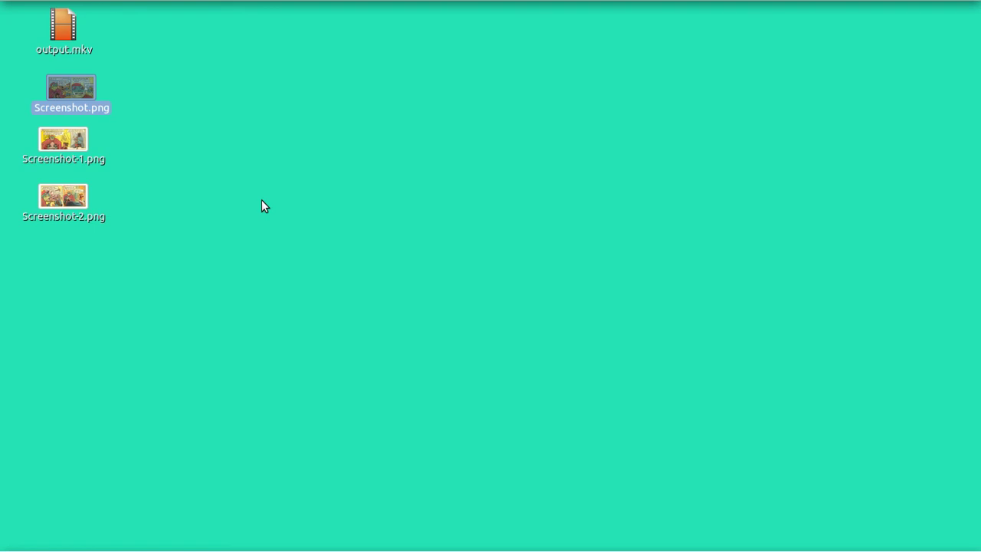
Open a terminal, run gnome-screenshot without any options, and discard the resulting capture.
{"action": "key", "text": "ctrl+alt+t"}
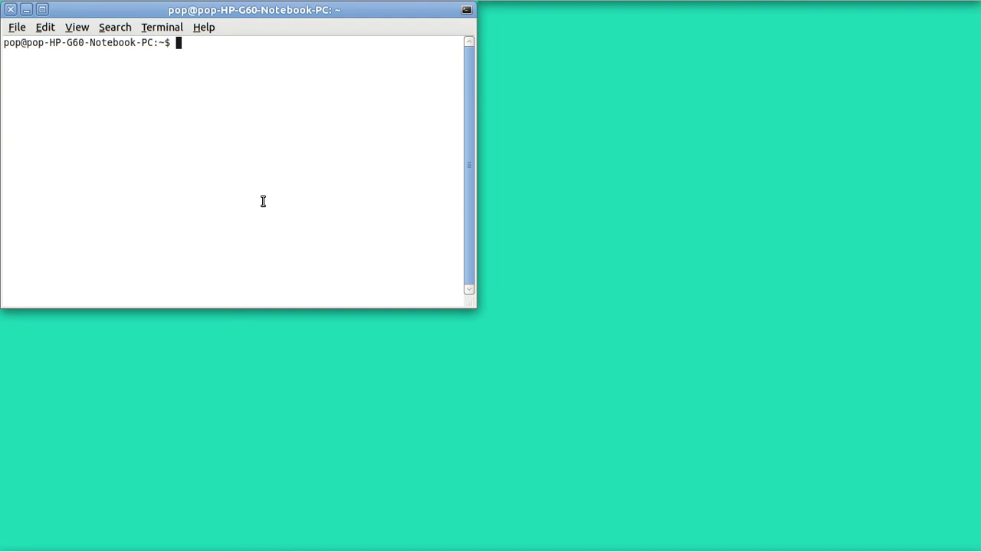
{"action": "type", "text": "gnome-screenshot -i"}
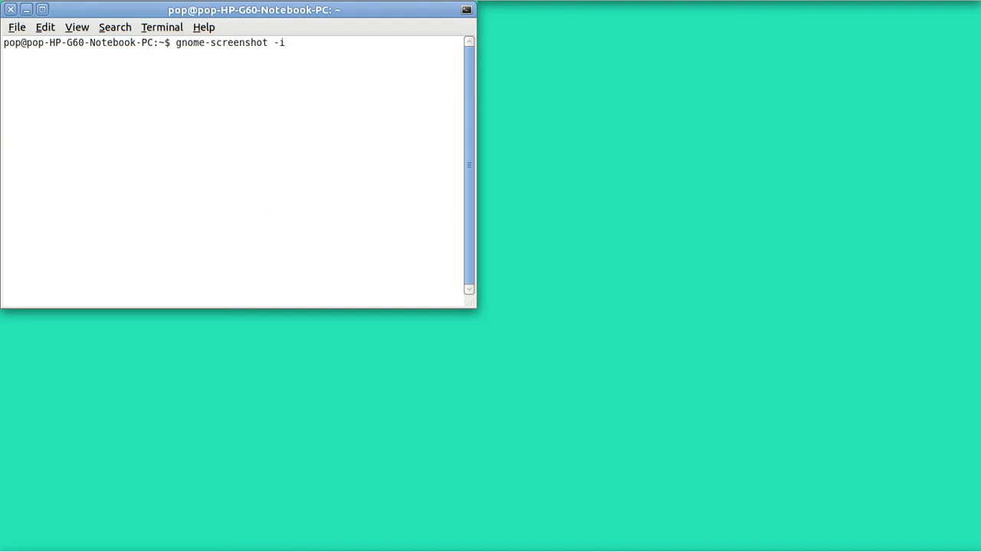
{"action": "key", "text": "BackSpace"}
{"action": "key", "text": "BackSpace"}
{"action": "key", "text": "BackSpace"}
{"action": "key", "text": "Return"}
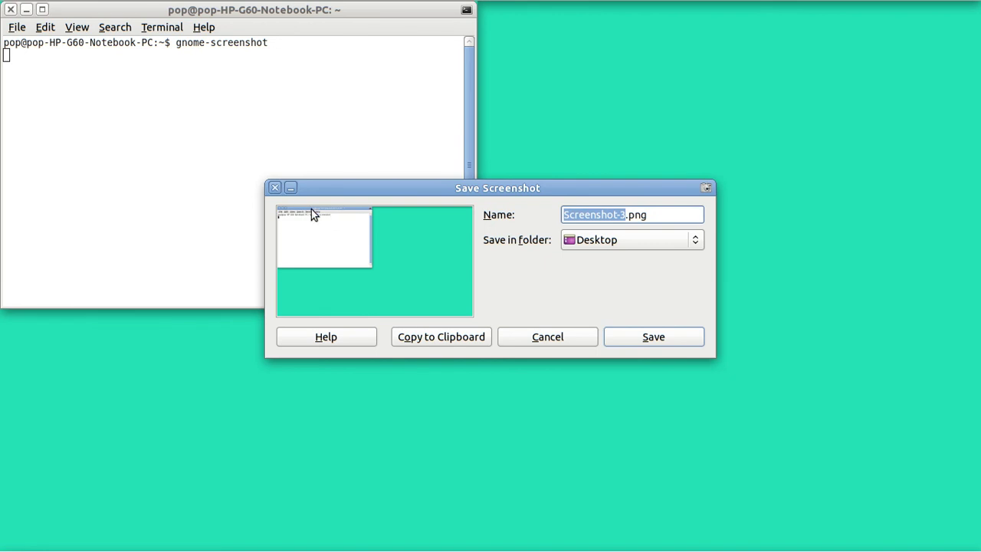
{"action": "left_click", "coordinate": [274, 187]}
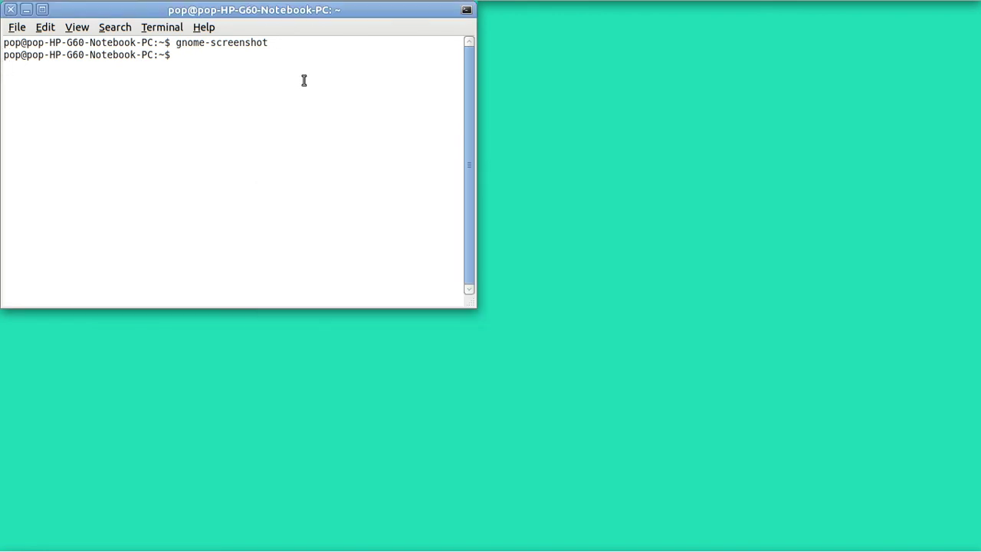
Display the command-line help of gnome-screenshot with the --help option.
{"action": "key", "text": "Up"}
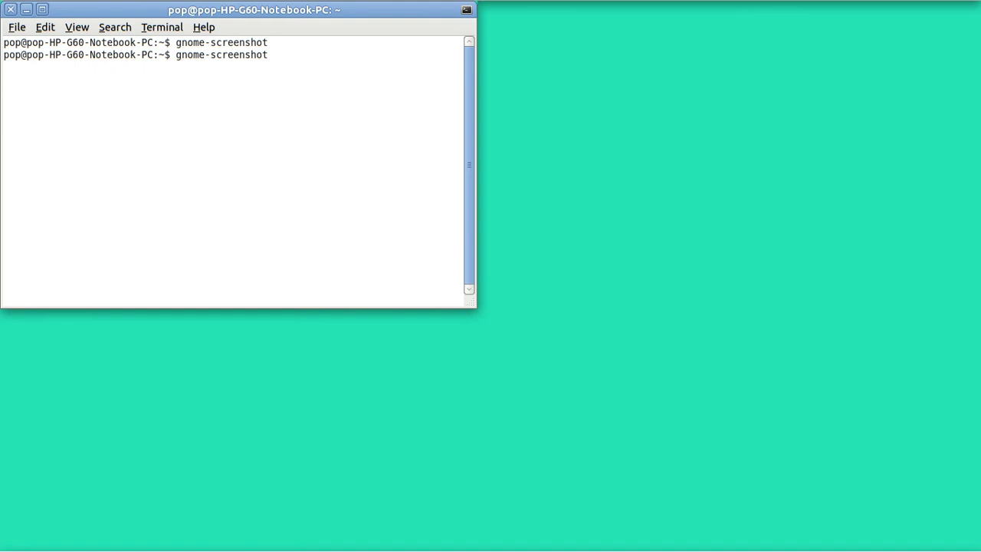
{"action": "type", "text": "--help"}
{"action": "key", "text": "Return"}
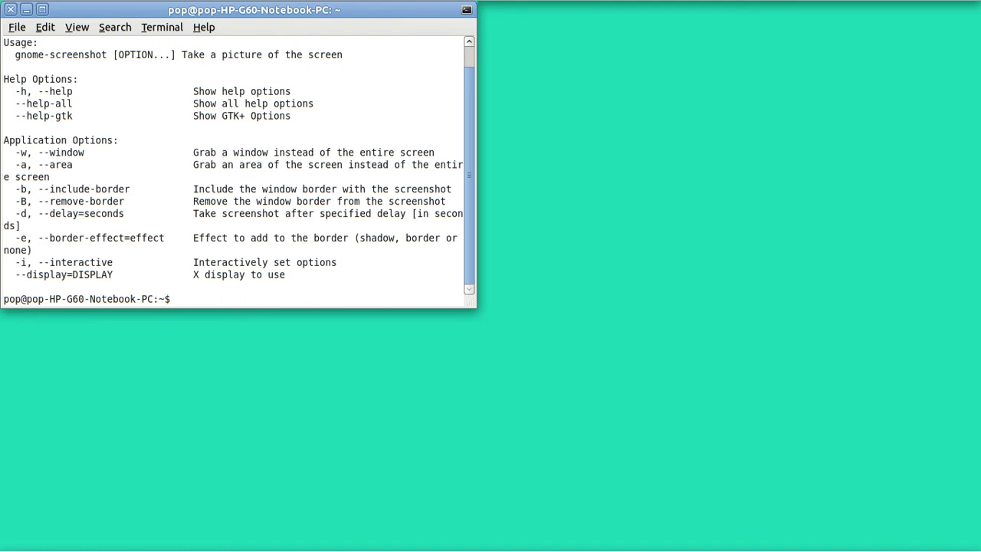
Run gnome-screenshot -i from the terminal to open the interactive screenshot options.
{"action": "key", "text": "Up"}
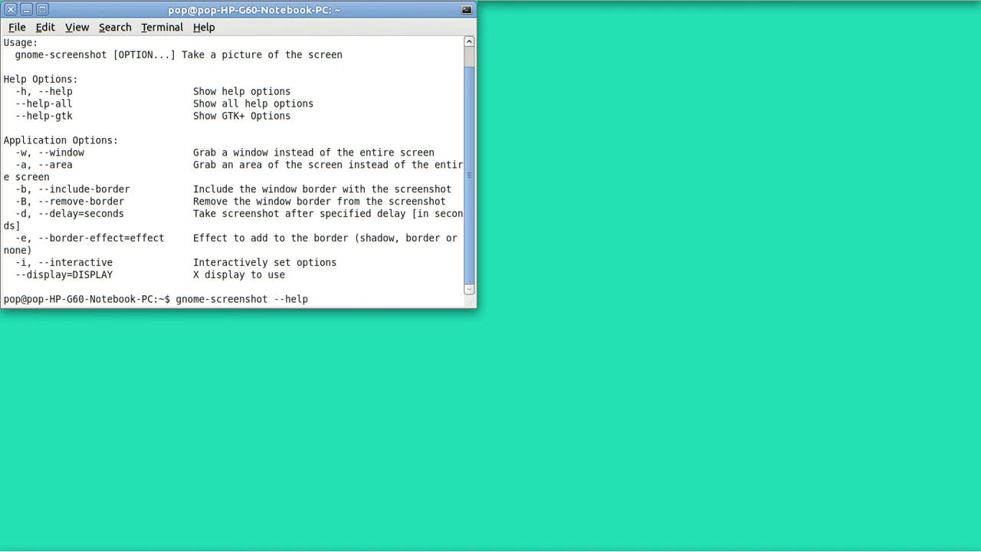
{"action": "key", "text": "BackSpace"}
{"action": "key", "text": "BackSpace"}
{"action": "key", "text": "BackSpace"}
{"action": "key", "text": "BackSpace"}
{"action": "key", "text": "BackSpace"}
{"action": "type", "text": "i"}
{"action": "key", "text": "Return"}
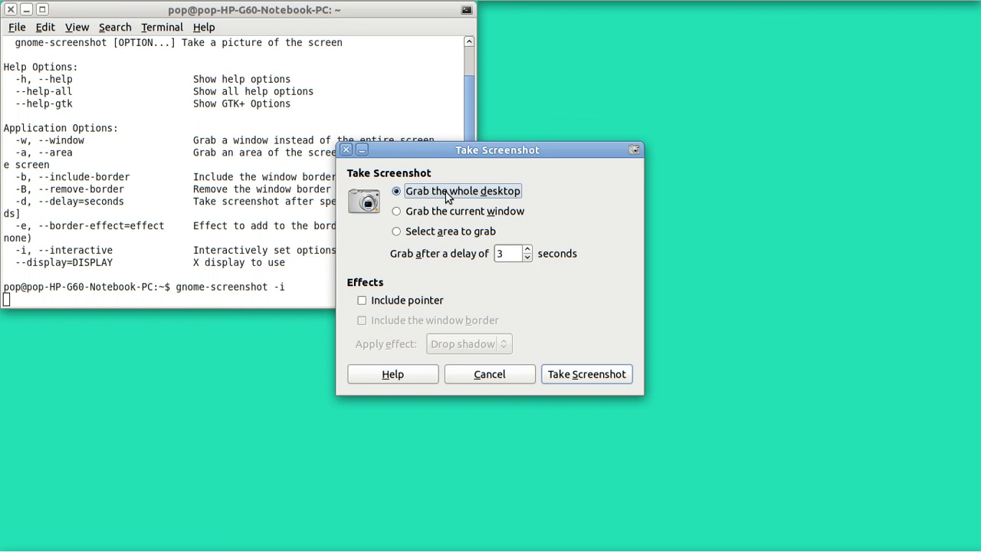
Set the grab delay to 1 second, then capture a selected area of the terminal's help text and save it to the Desktop as Screenshot-3.png.
{"action": "left_click", "coordinate": [398, 213]}
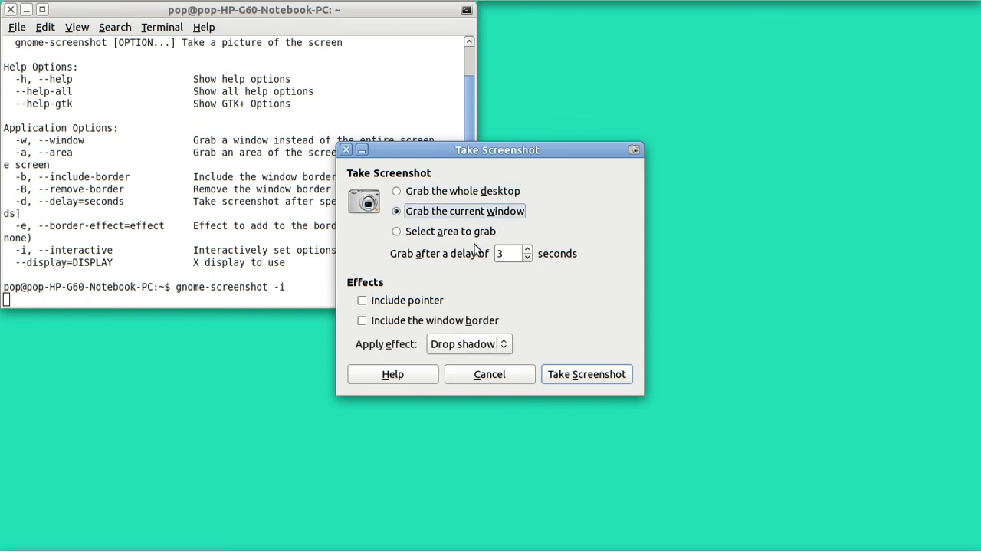
{"action": "left_click", "coordinate": [527, 259]}
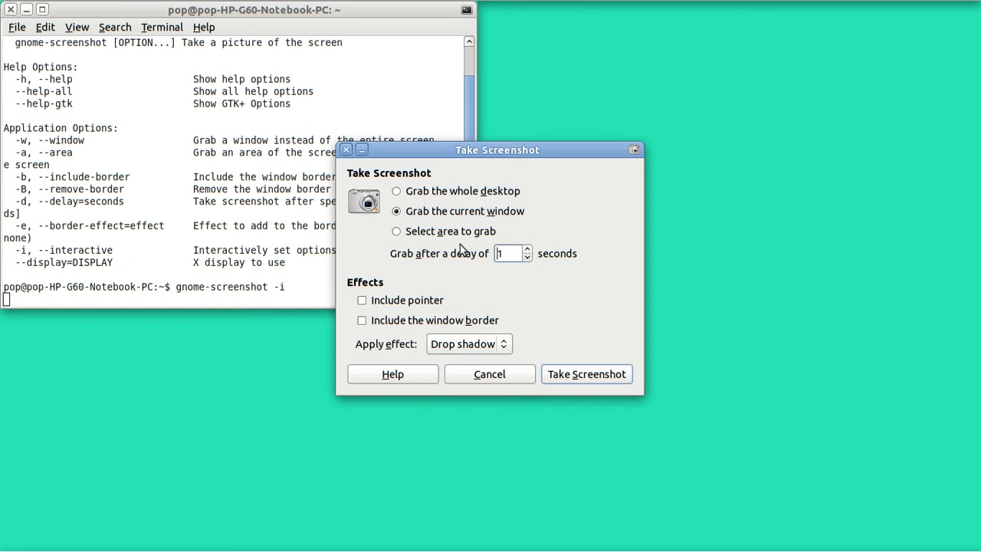
{"action": "left_click", "coordinate": [396, 232]}
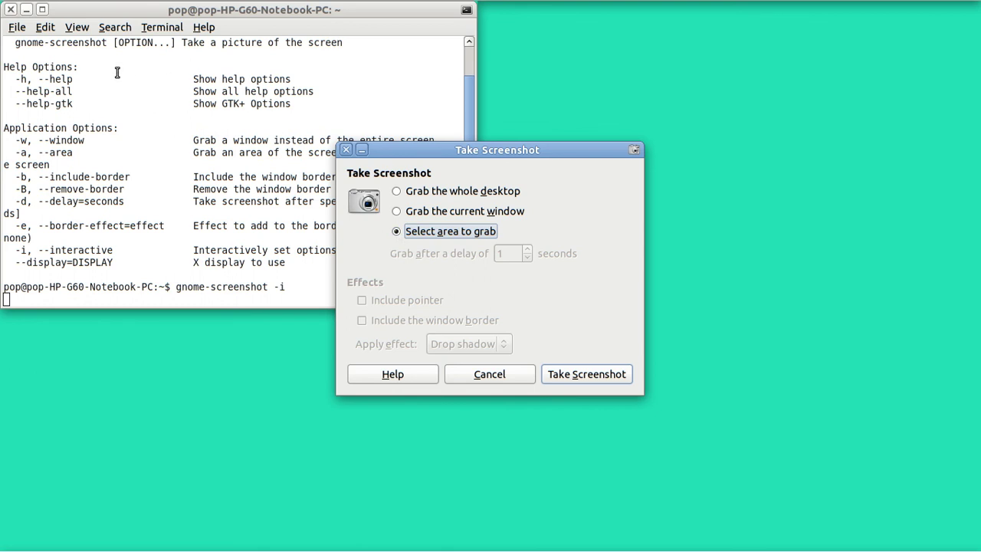
{"action": "left_click", "coordinate": [579, 376]}
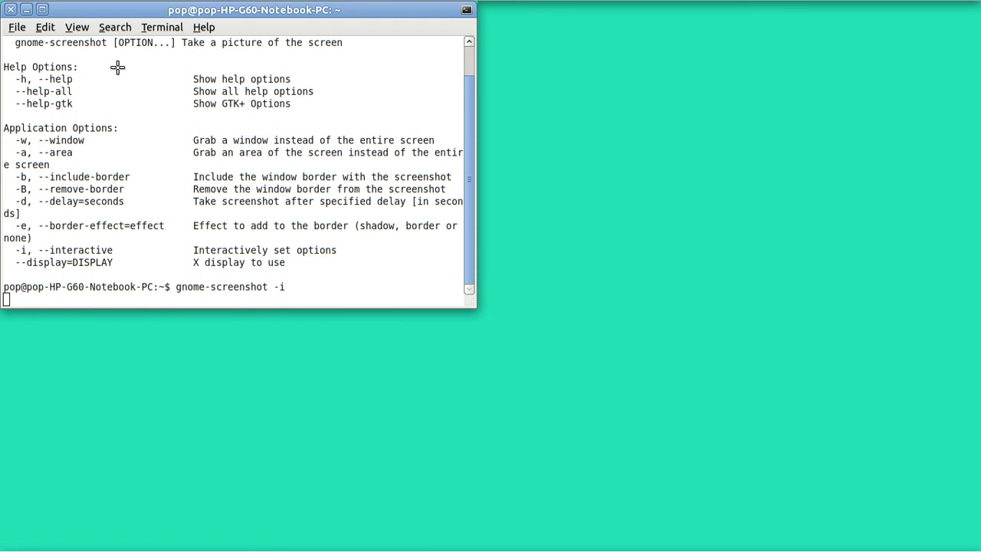
{"action": "left_click_drag", "start_coordinate": [118, 67], "coordinate": [385, 239]}
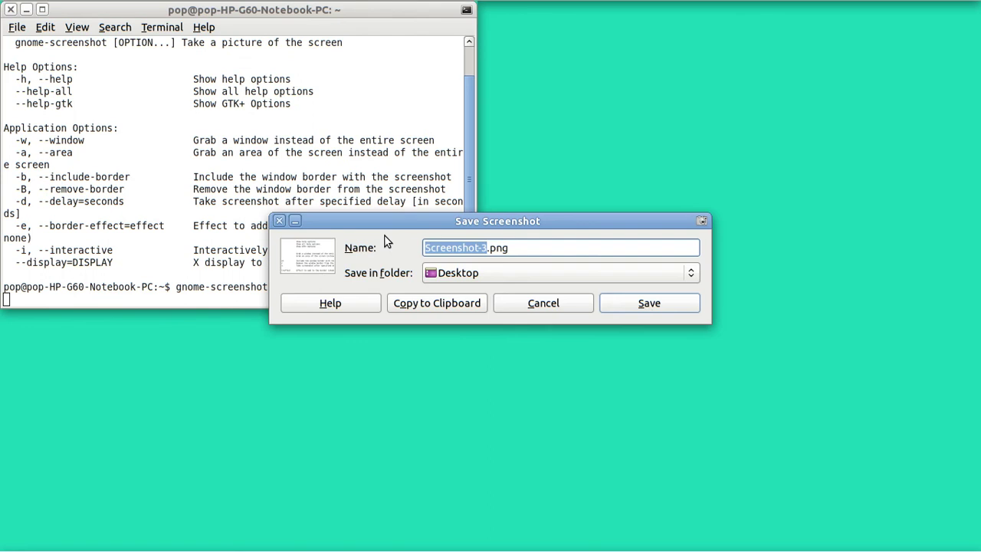
{"action": "left_click", "coordinate": [649, 304]}
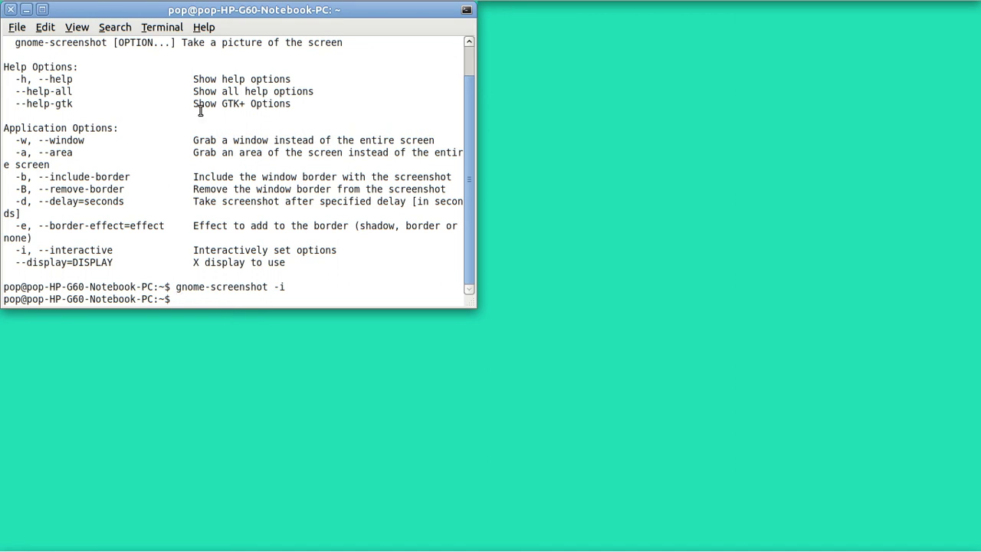
Open the Keyboard Shortcuts preferences and go to the end of the custom shortcuts list.
{"action": "mouse_move", "coordinate": [170, 6]}
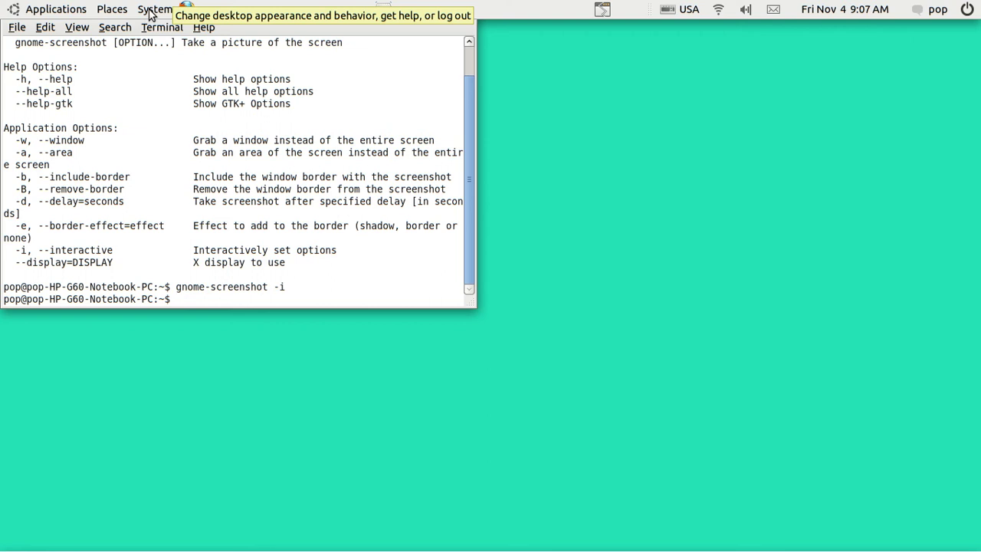
{"action": "left_click", "coordinate": [152, 9]}
{"action": "mouse_move", "coordinate": [164, 31]}
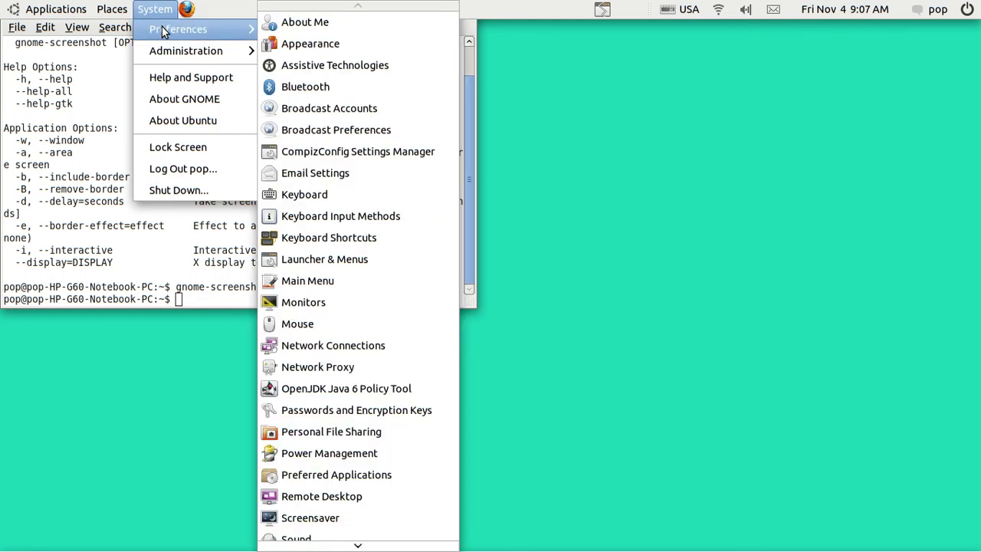
{"action": "left_click", "coordinate": [353, 236]}
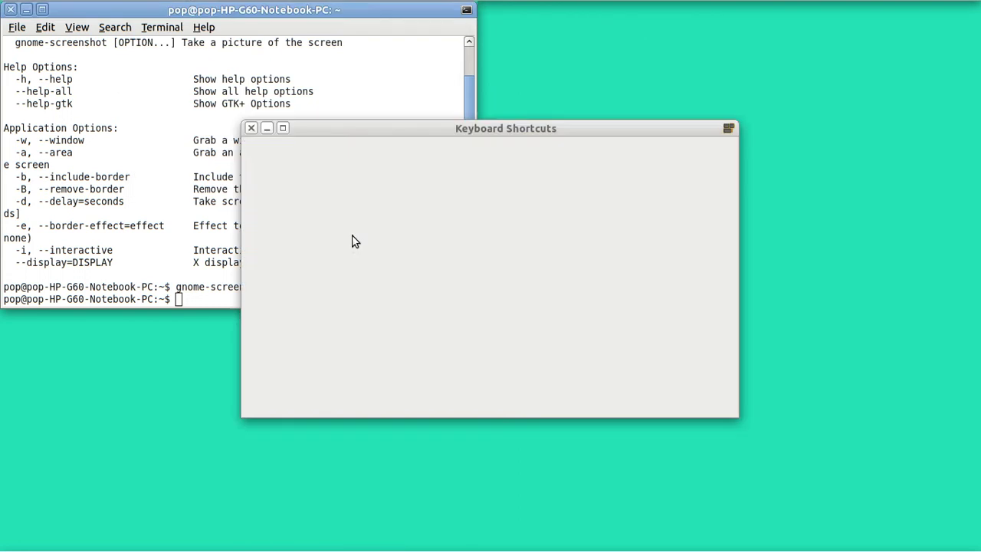
{"action": "key", "text": "Page_Down"}
{"action": "key", "text": "Page_Down"}
{"action": "key", "text": "Page_Down"}
{"action": "key", "text": "Page_Down"}
{"action": "key", "text": "Page_Down"}
{"action": "key", "text": "Page_Down"}
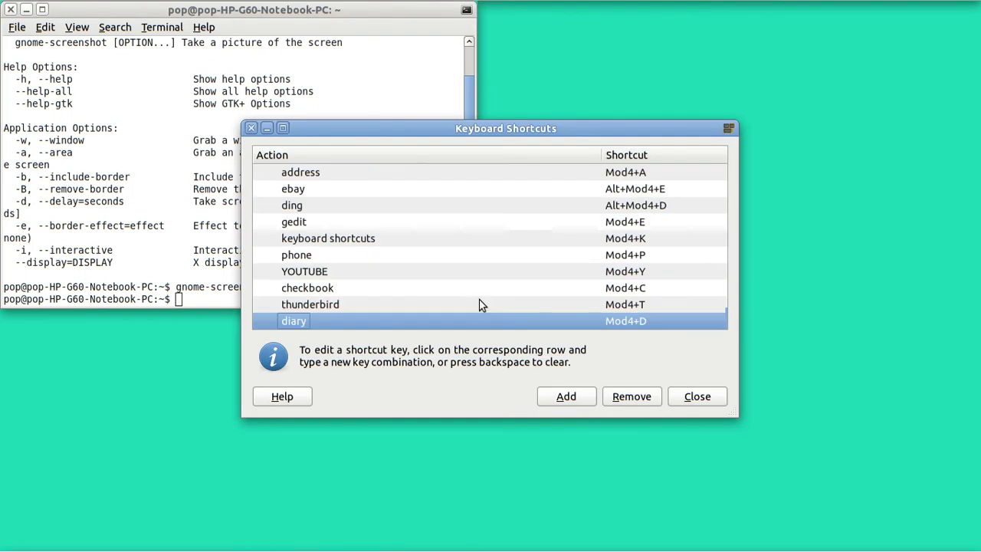
Add a custom shortcut named ps that runs the command gnome-screenshot -i.
{"action": "left_click", "coordinate": [569, 397]}
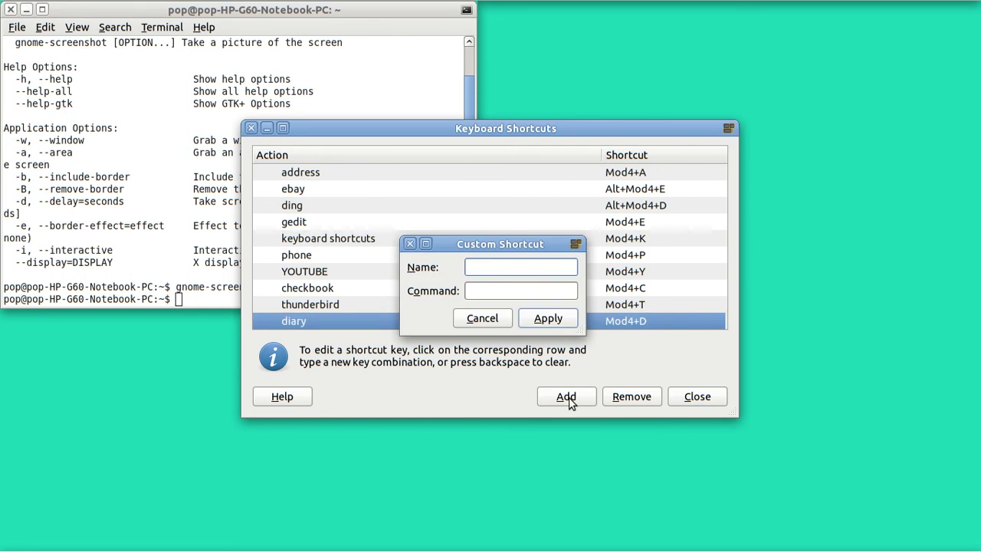
{"action": "type", "text": "ps"}
{"action": "left_click", "coordinate": [490, 291]}
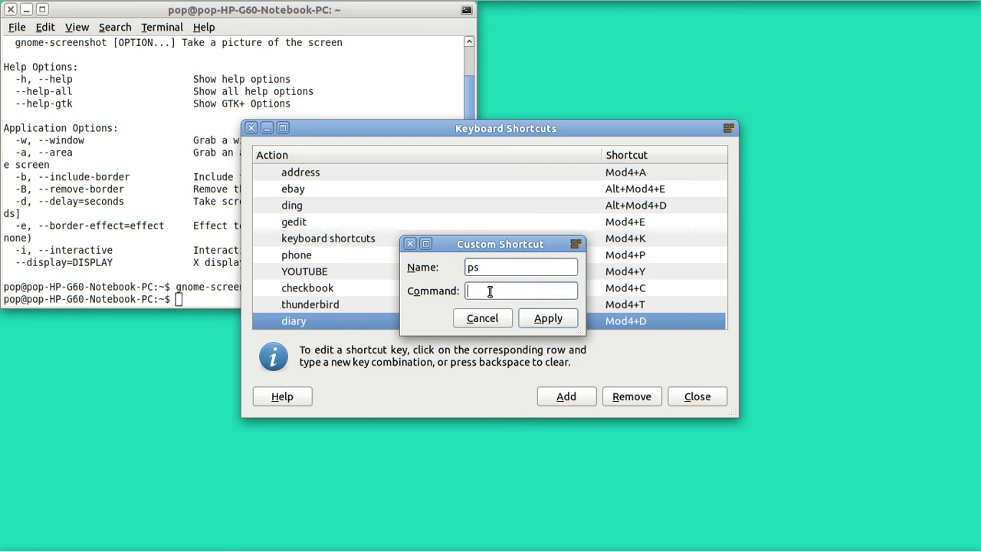
{"action": "type", "text": "gnome-screenshot"}
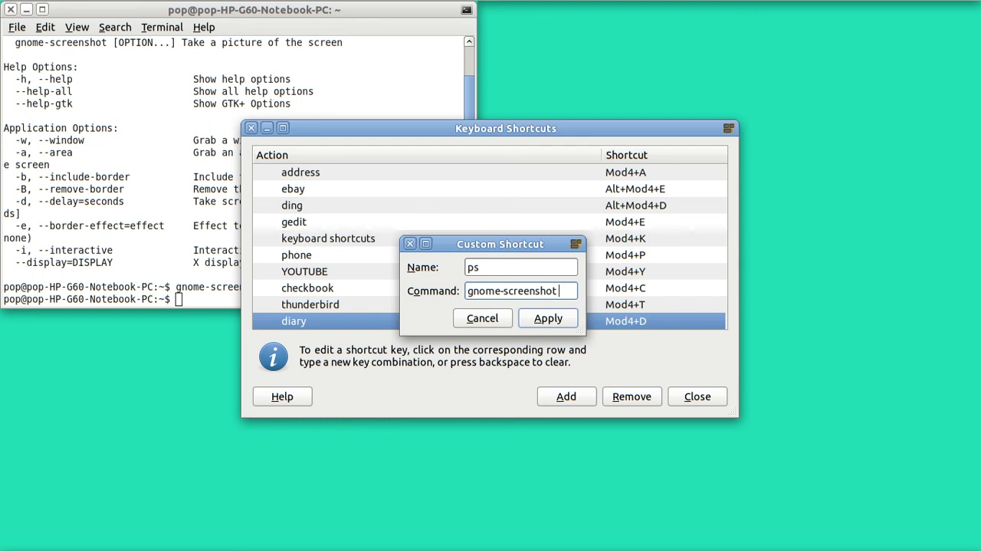
{"action": "type", "text": " -i"}
{"action": "left_click", "coordinate": [546, 319]}
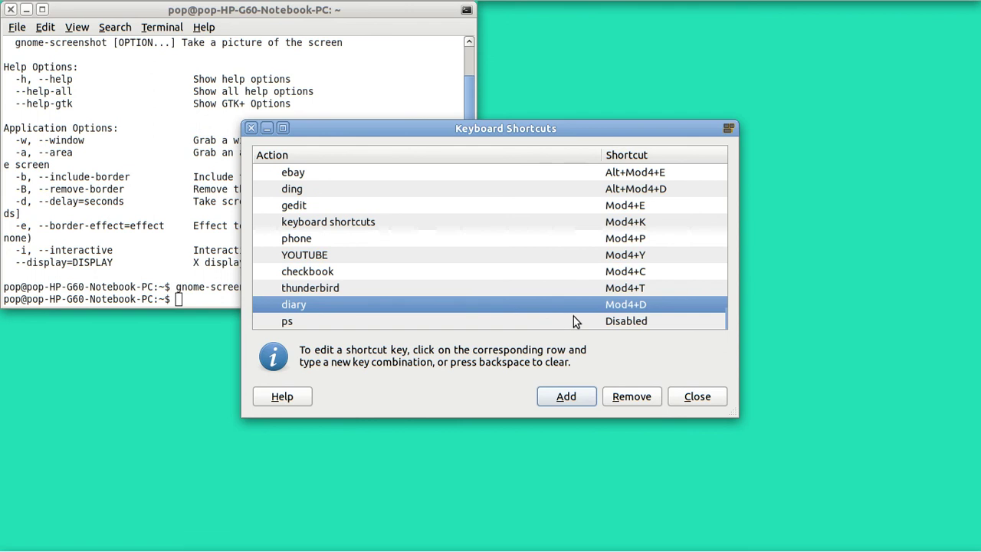
Try Mod4+W and Alt+W in turn as the key combination for the ps shortcut.
{"action": "left_click", "coordinate": [626, 325]}
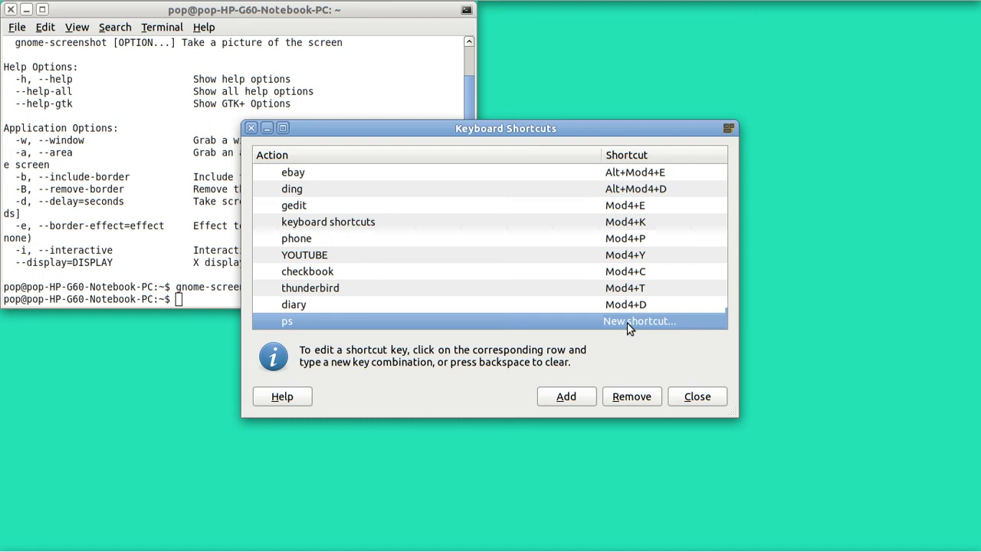
{"action": "key", "text": "super+w"}
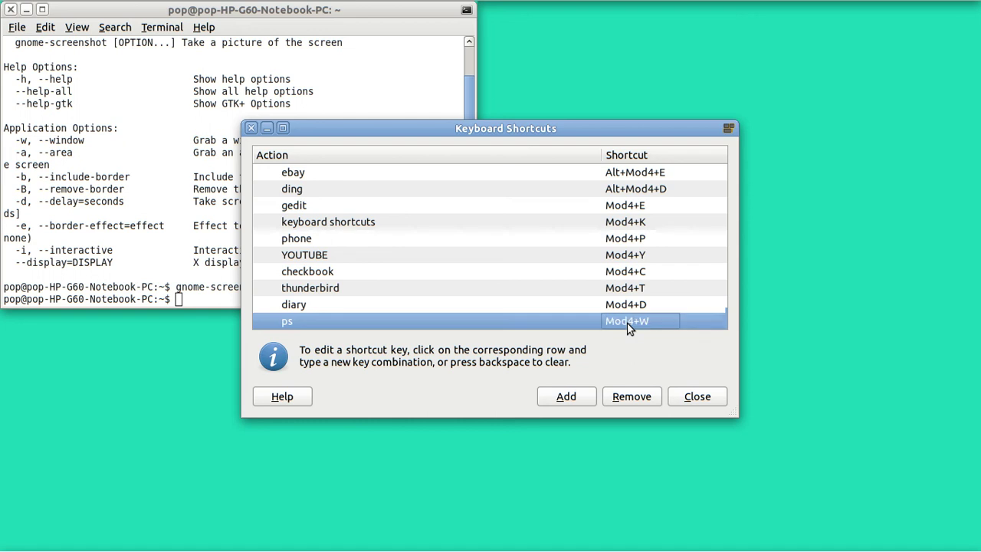
{"action": "left_click", "coordinate": [629, 327]}
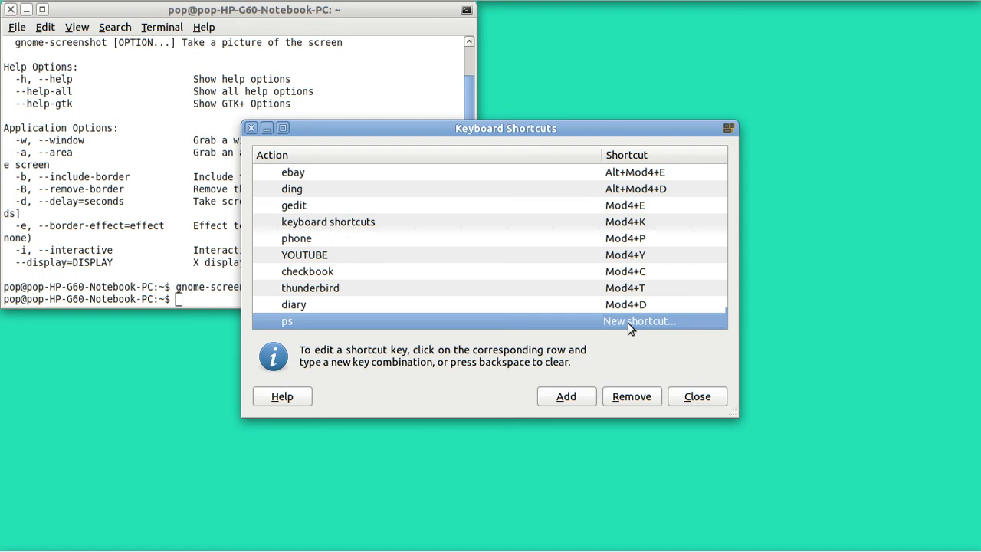
{"action": "key", "text": "alt+w"}
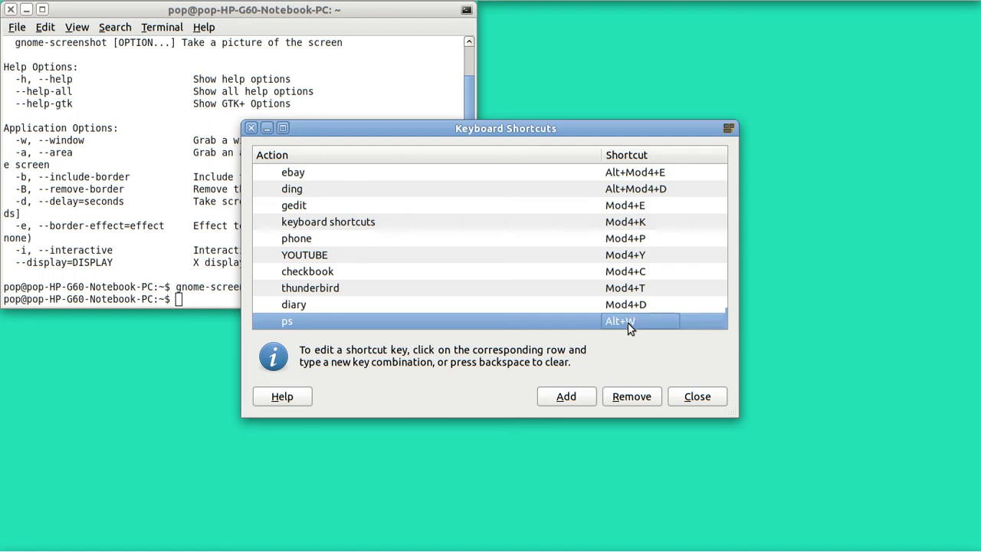
Assign Alt+1 to the ps shortcut and close the Keyboard Shortcuts window.
{"action": "left_click", "coordinate": [628, 326]}
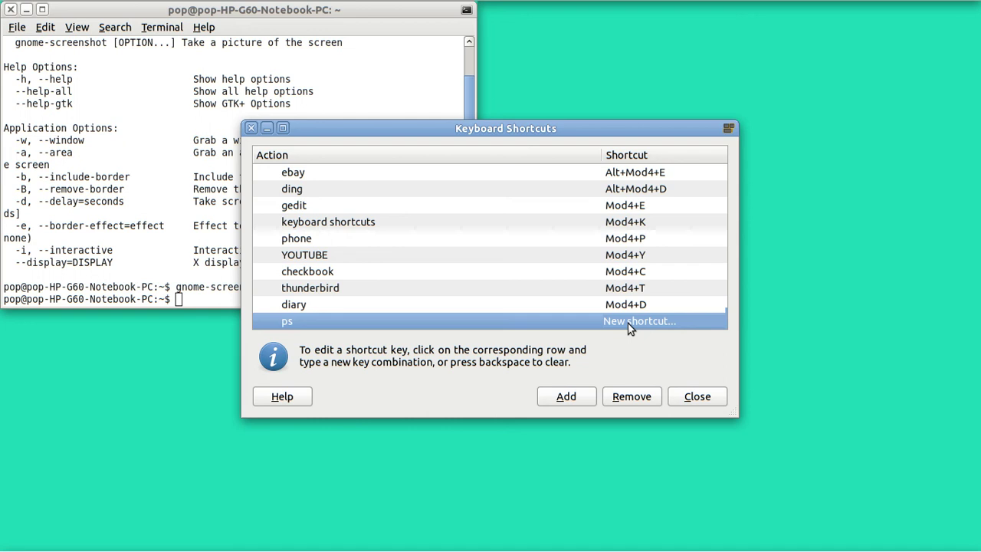
{"action": "key", "text": "alt+1"}
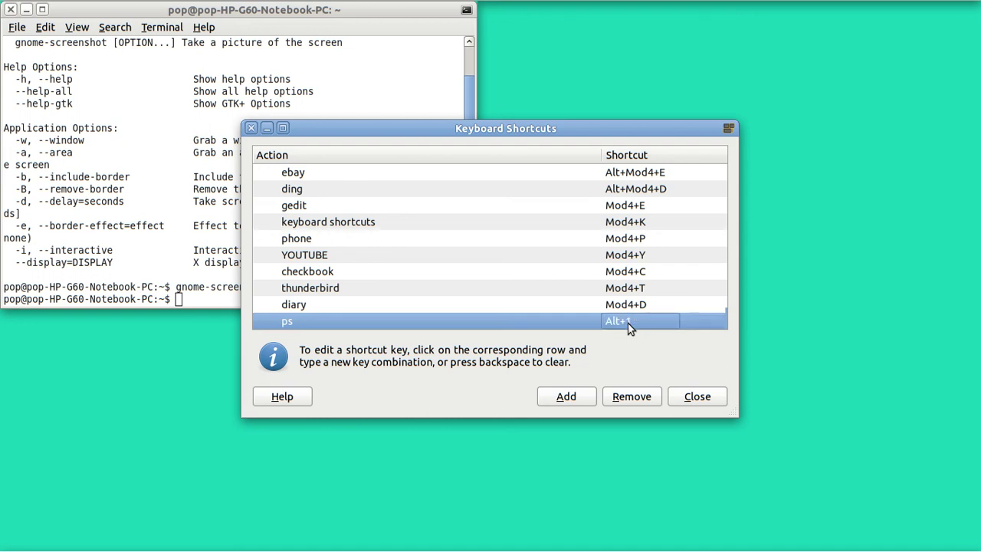
{"action": "left_click", "coordinate": [705, 394]}
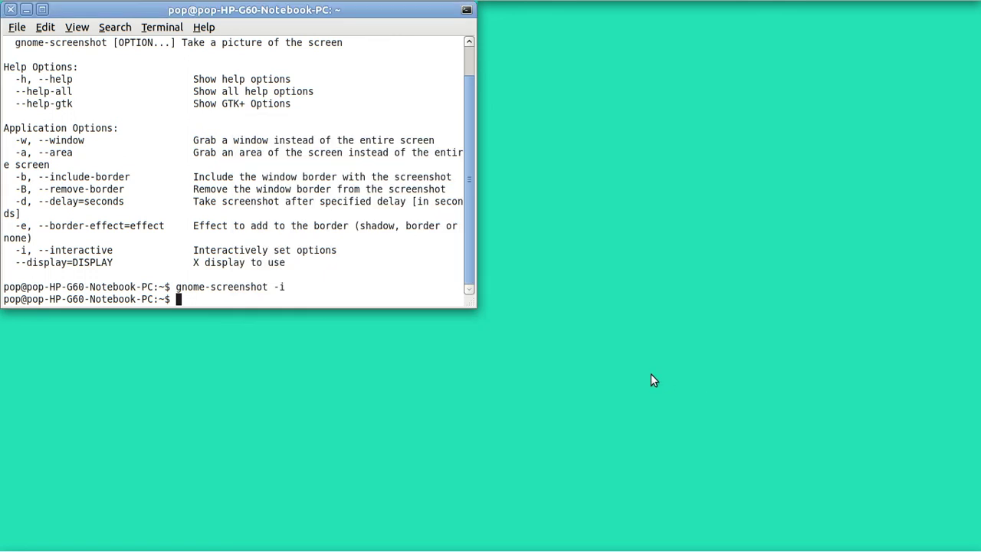
Test the ps shortcut by launching the Take Screenshot dialog with it, and dismiss the dialog.
{"action": "key", "text": "alt+1"}
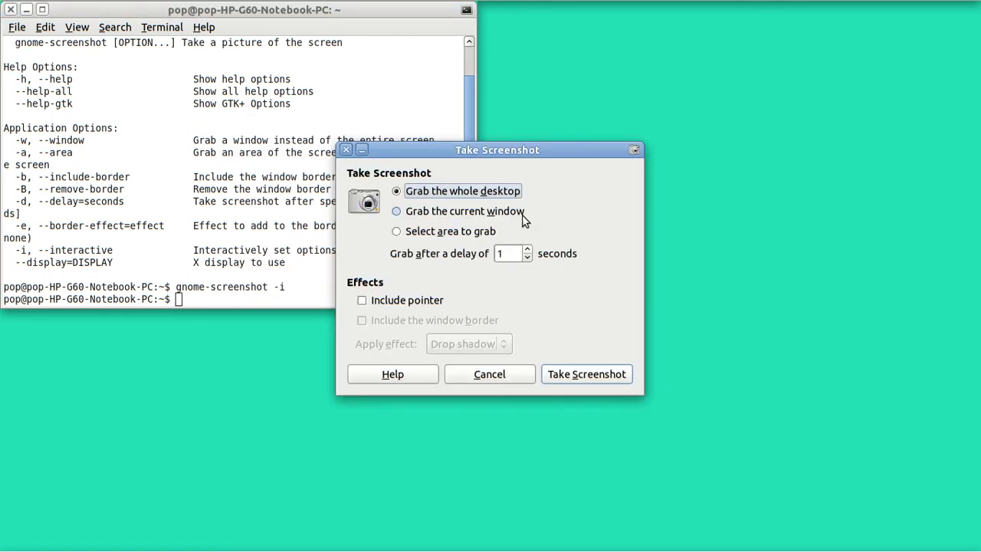
{"action": "left_click", "coordinate": [344, 150]}
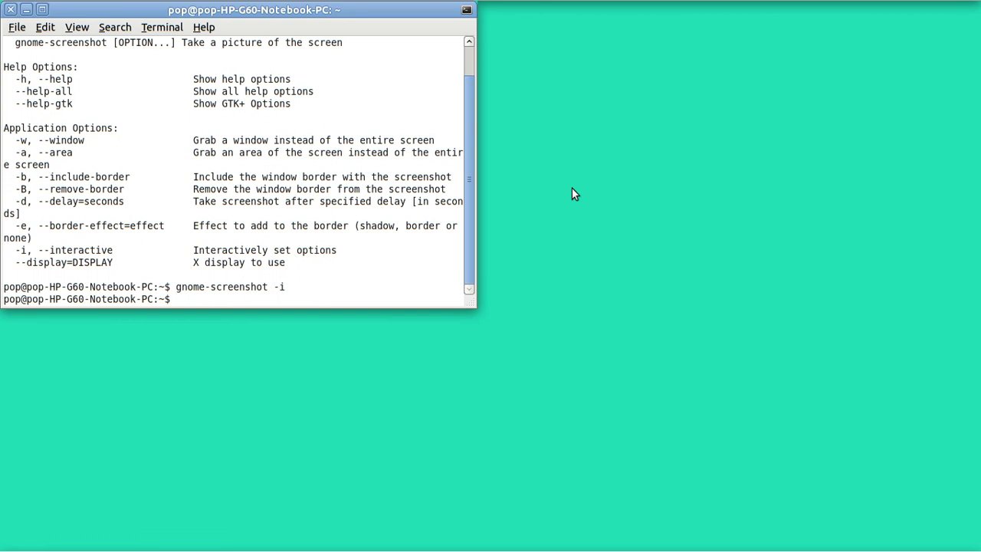
Reopen Keyboard Shortcuts and open the ps custom shortcut to review its name and command.
{"action": "key", "text": "Page_Down"}
{"action": "key", "text": "Page_Down"}
{"action": "key", "text": "Page_Down"}
{"action": "key", "text": "Page_Down"}
{"action": "key", "text": "Page_Down"}
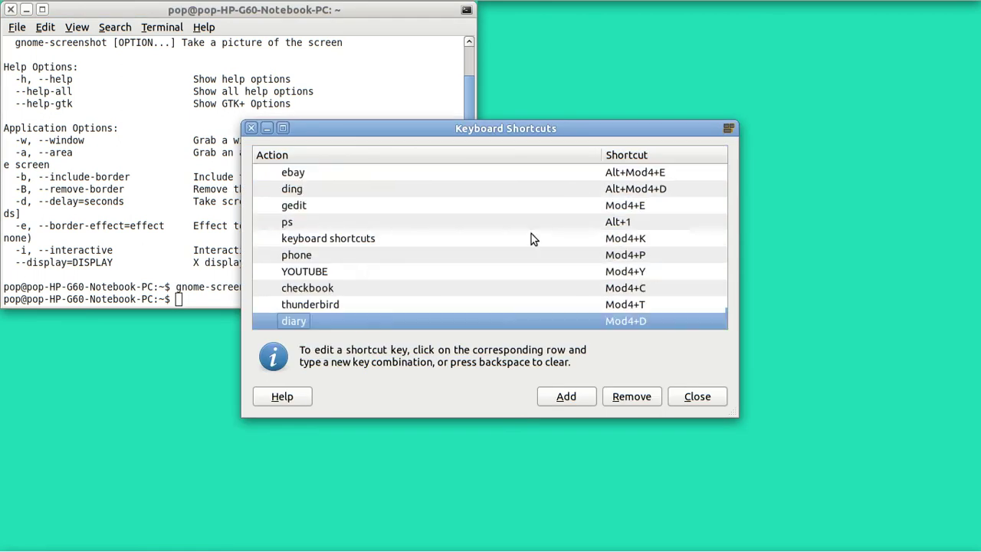
{"action": "double_click", "coordinate": [345, 222]}
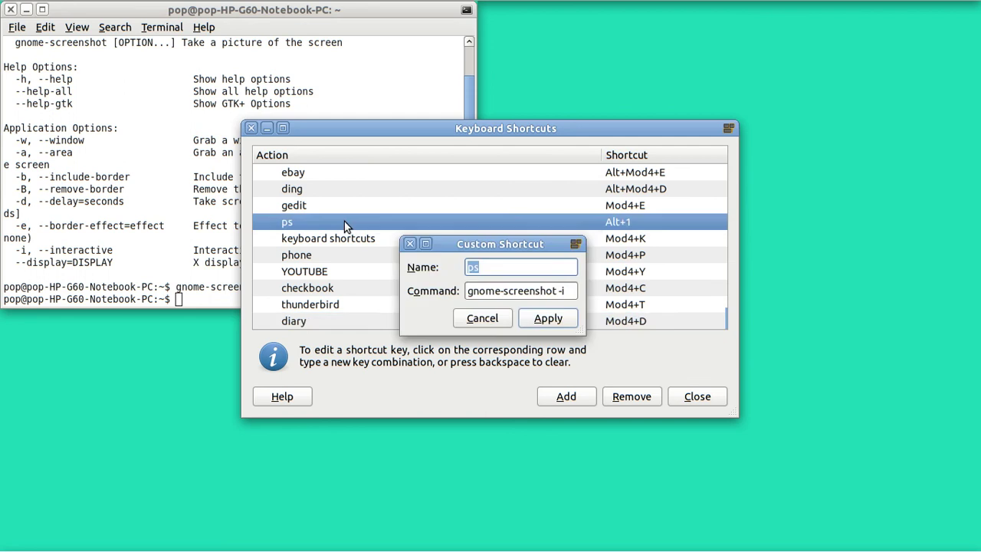
Dismiss the Custom Shortcut dialog, remove the ps shortcut from the list and close Keyboard Shortcuts.
{"action": "left_click", "coordinate": [412, 244]}
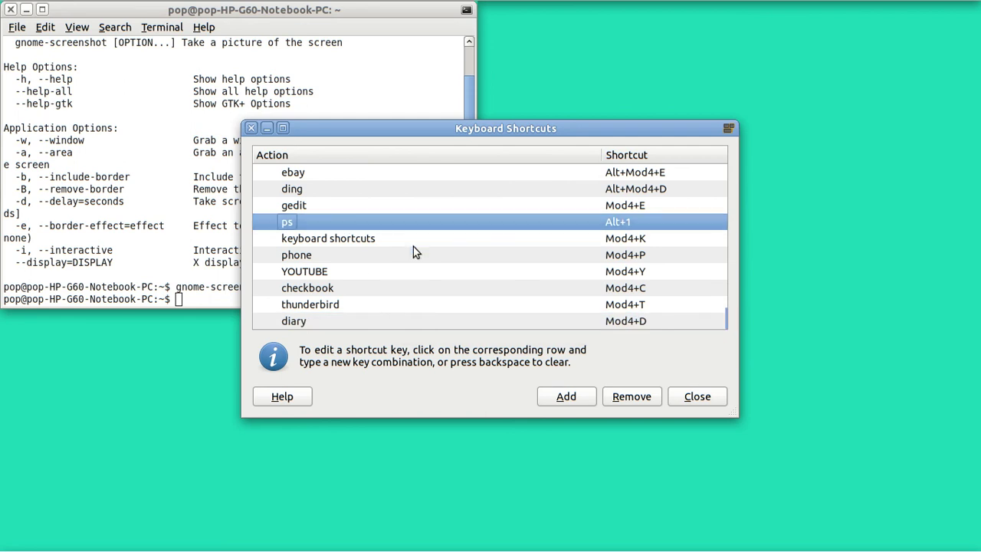
{"action": "left_click", "coordinate": [633, 398]}
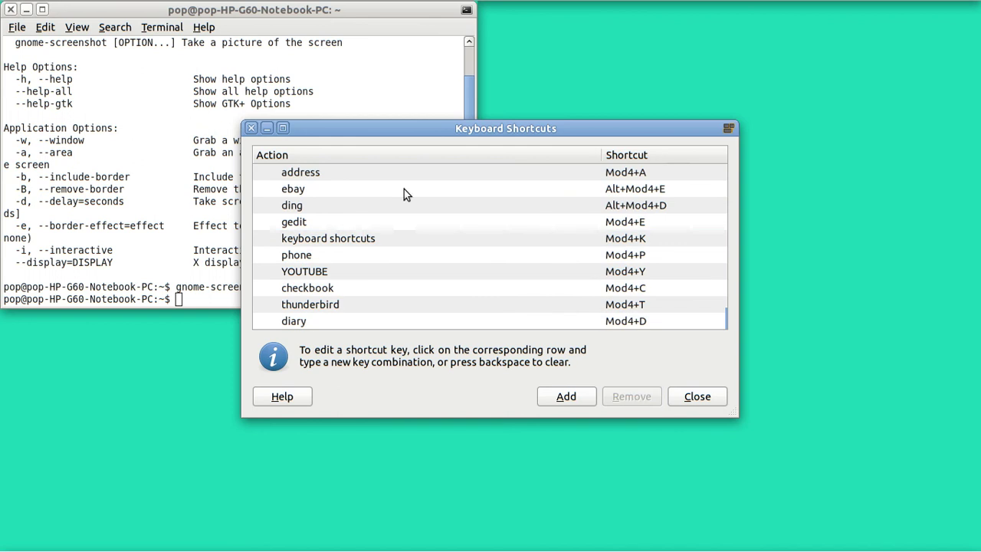
{"action": "left_click", "coordinate": [251, 129]}
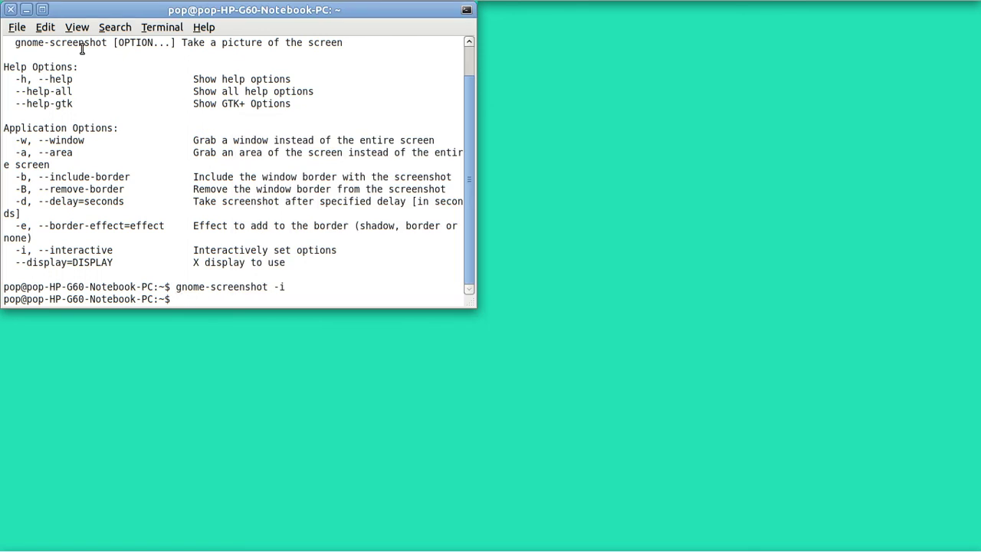
Minimize the terminal showing the gnome-screenshot help and bring up the Terminal window running the screen recording.
{"action": "left_click", "coordinate": [26, 10]}
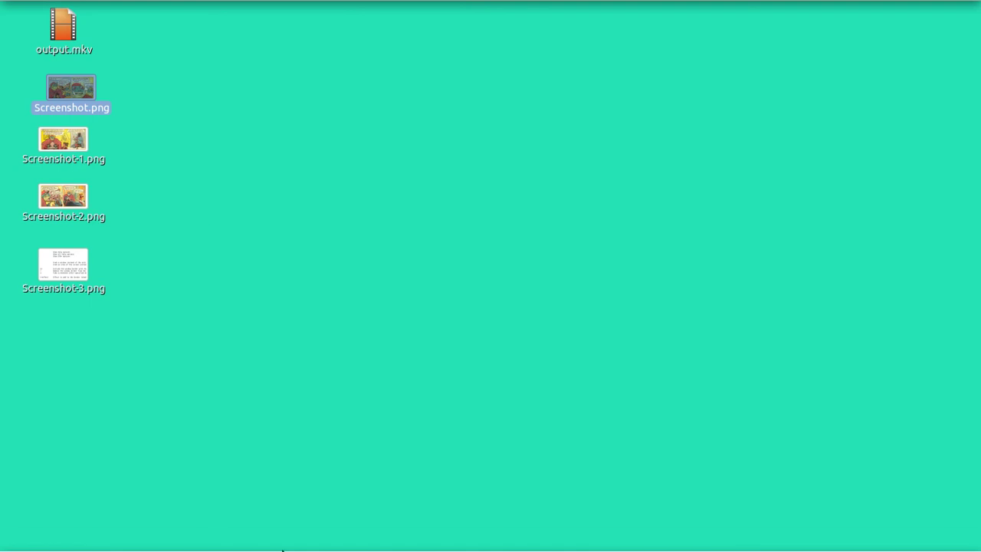
{"action": "mouse_move", "coordinate": [276, 549]}
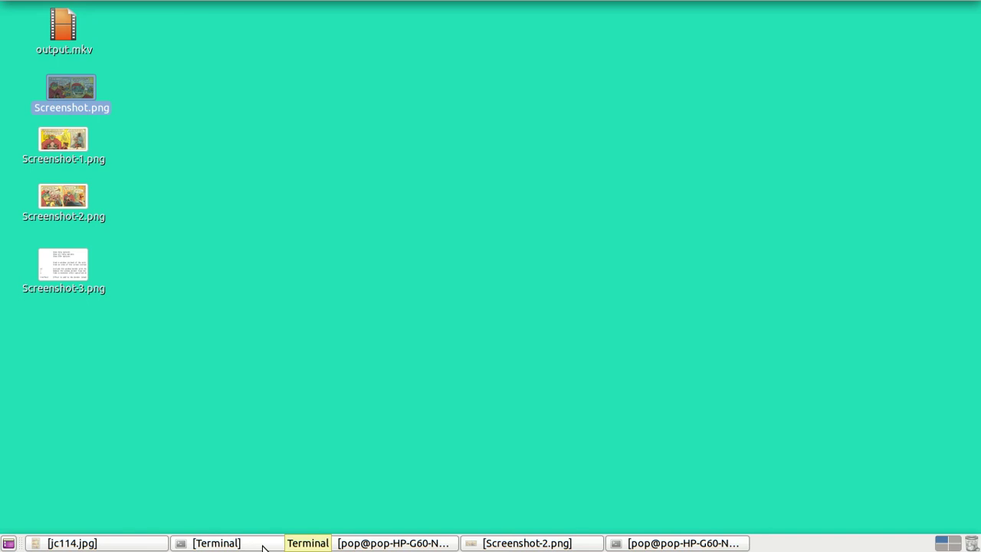
{"action": "left_click", "coordinate": [263, 544]}
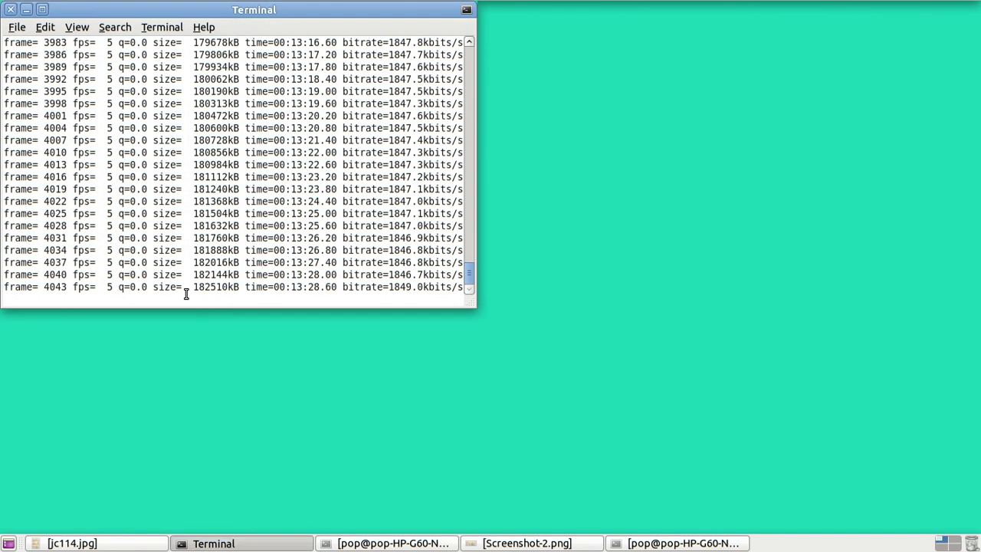